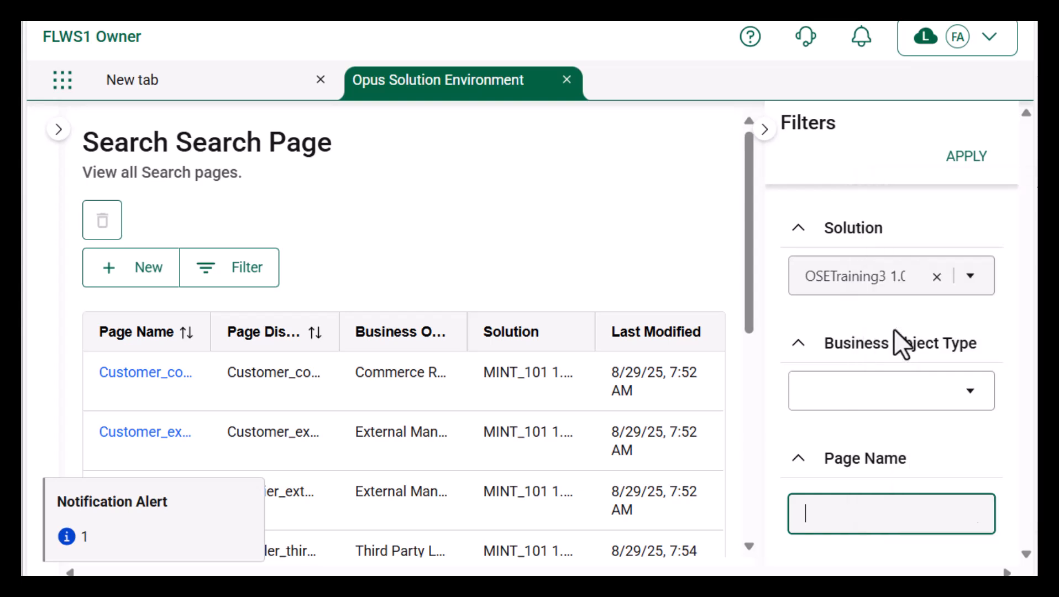
Step: Filter to the Customer_extManufacturingSentPurchaseOrder search page, open it and enter edit mode
{"action": "left_click", "coordinate": [963, 162]}
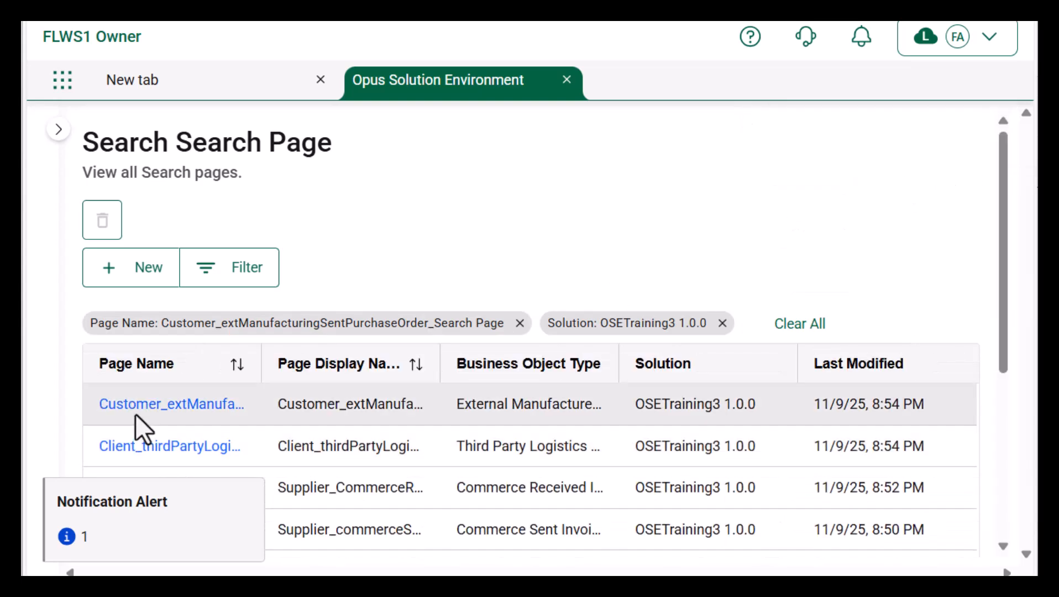
{"action": "left_click", "coordinate": [135, 410]}
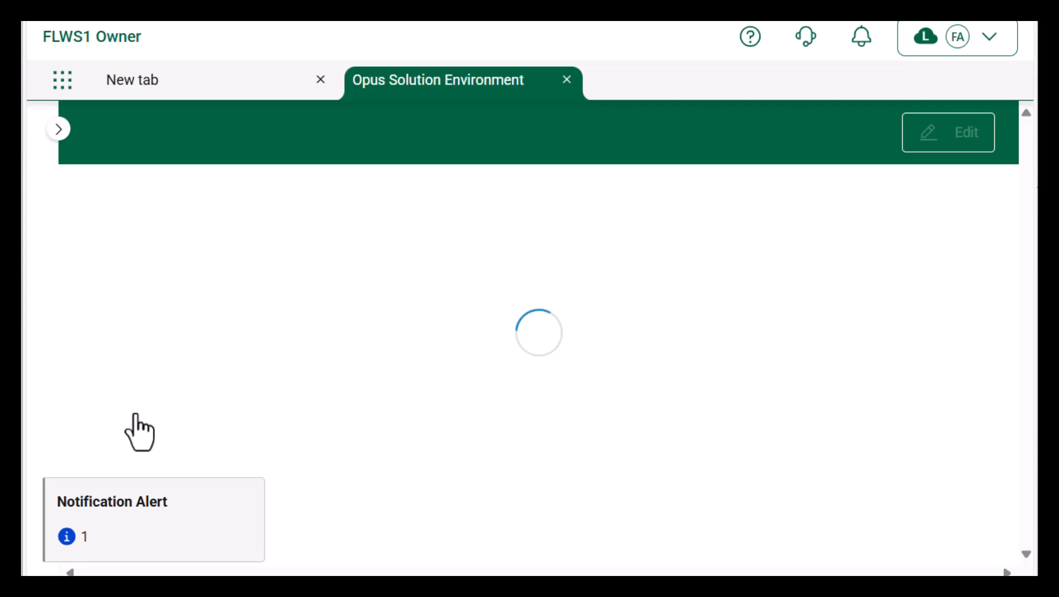
{"action": "left_click", "coordinate": [949, 147]}
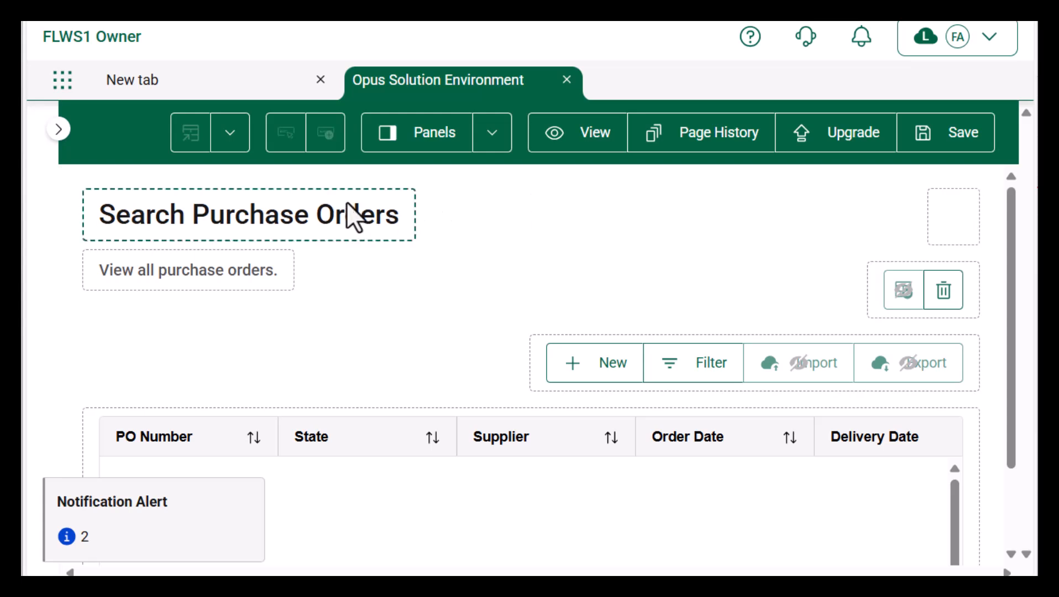
Step: Change the page title to 'Search Flu Med Purchase Orders'
{"action": "left_click", "coordinate": [230, 136]}
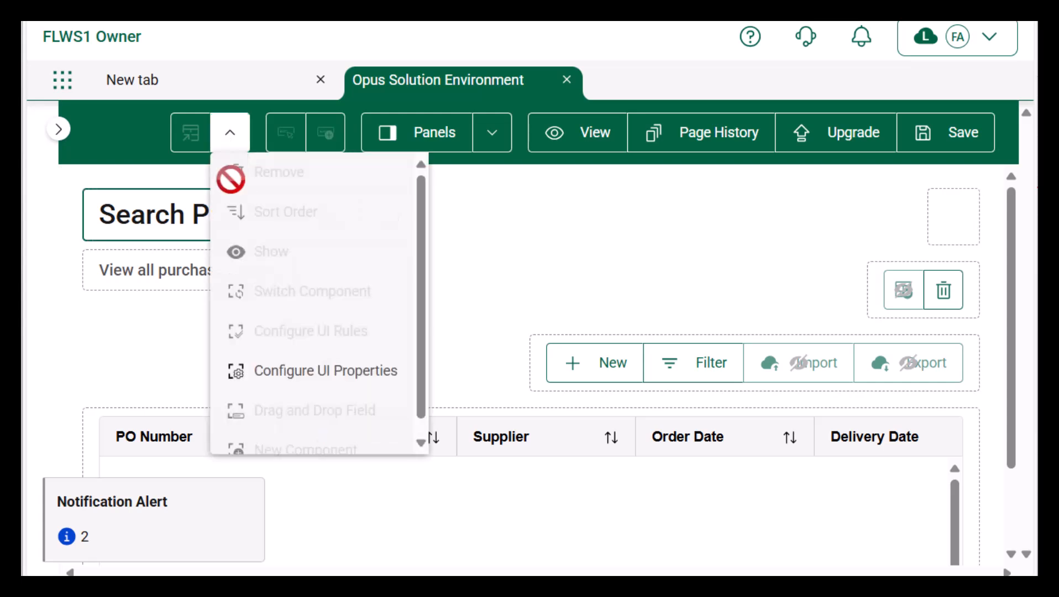
{"action": "left_click", "coordinate": [264, 380]}
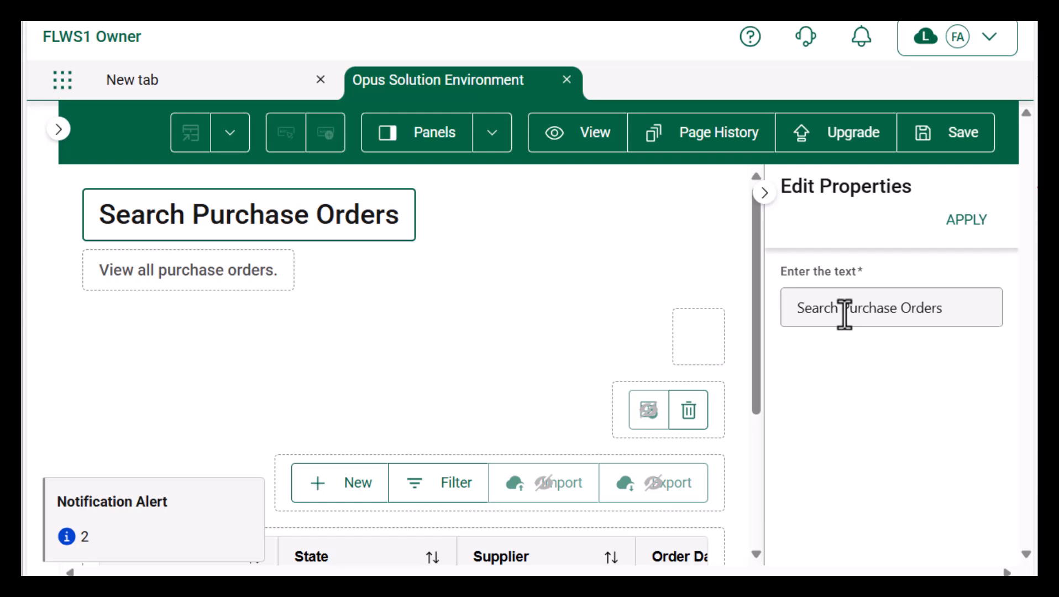
{"action": "left_click", "coordinate": [845, 314]}
{"action": "type", "text": "Flu Med"}
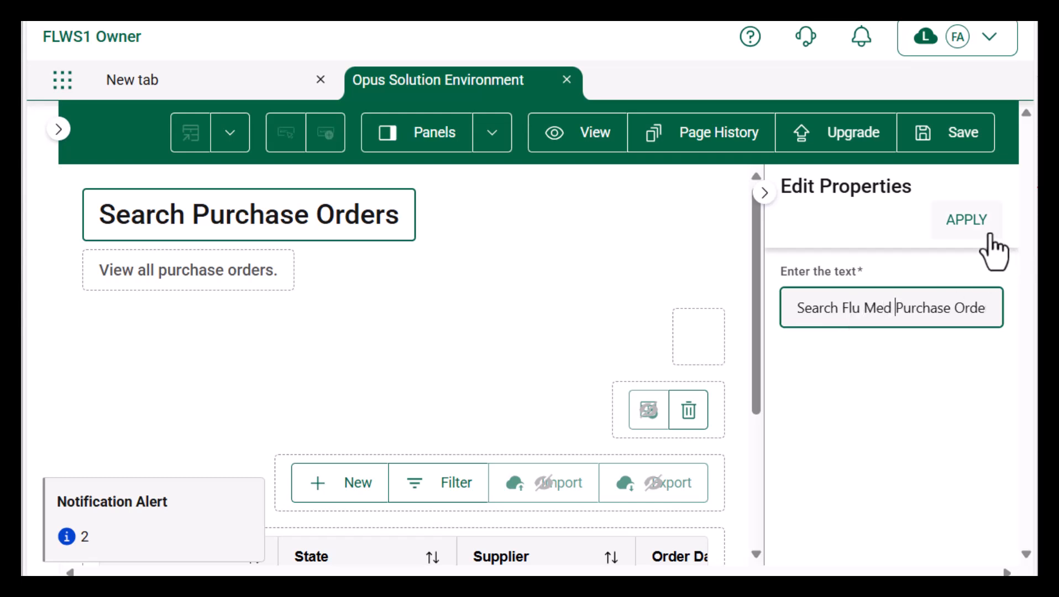
{"action": "left_click", "coordinate": [969, 222]}
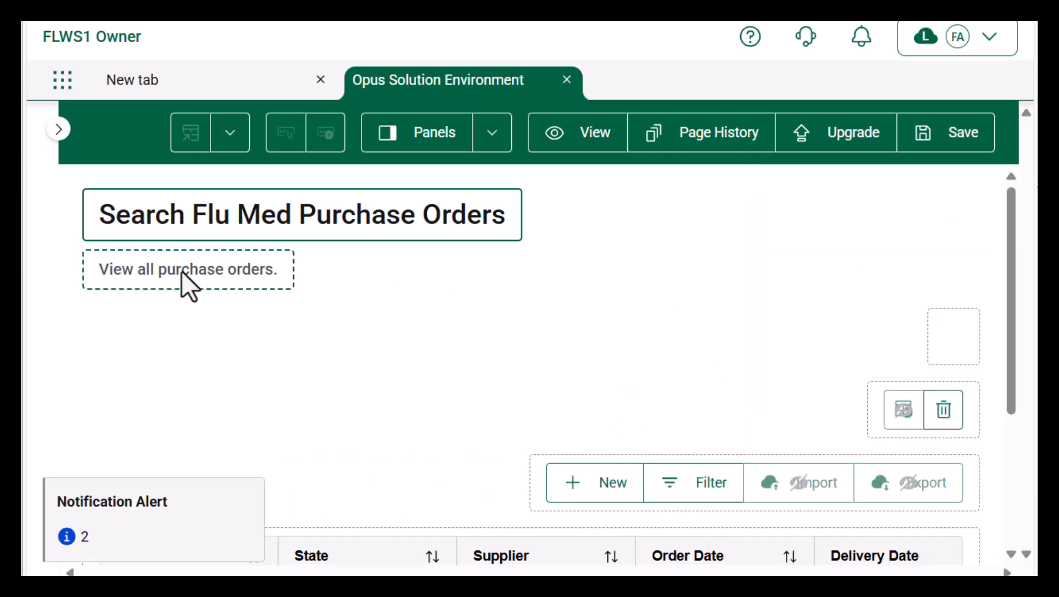
Step: Hide the 'View all purchase orders' subtitle
{"action": "left_click", "coordinate": [217, 259]}
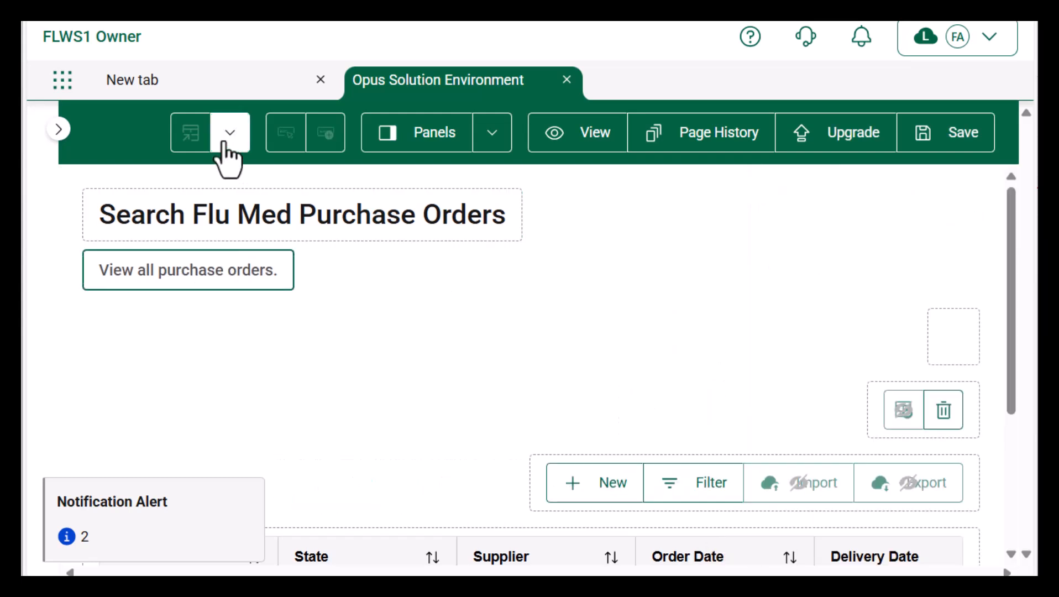
{"action": "left_click", "coordinate": [222, 143]}
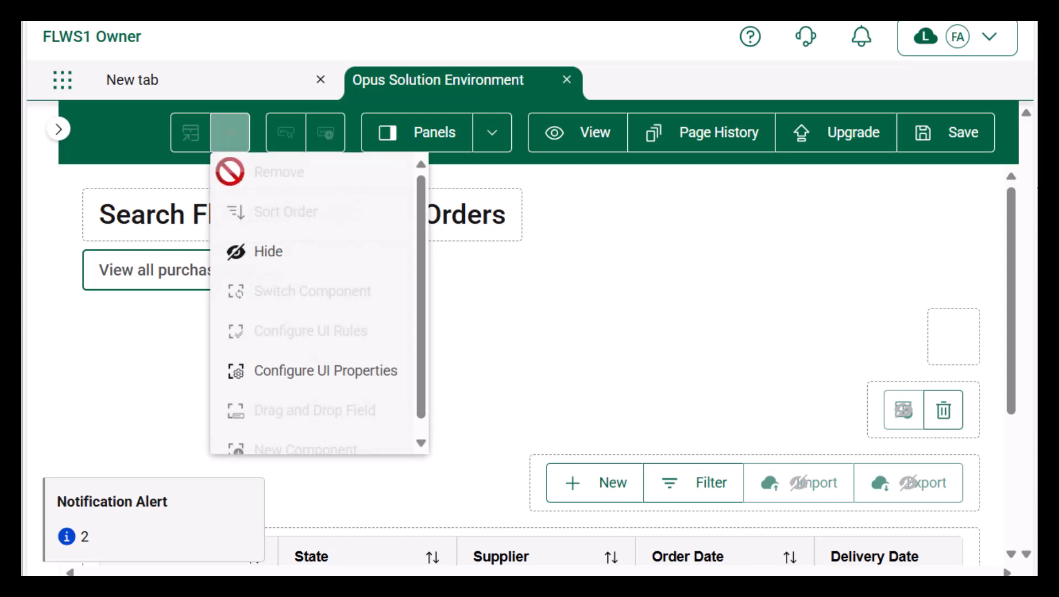
{"action": "left_click", "coordinate": [257, 261]}
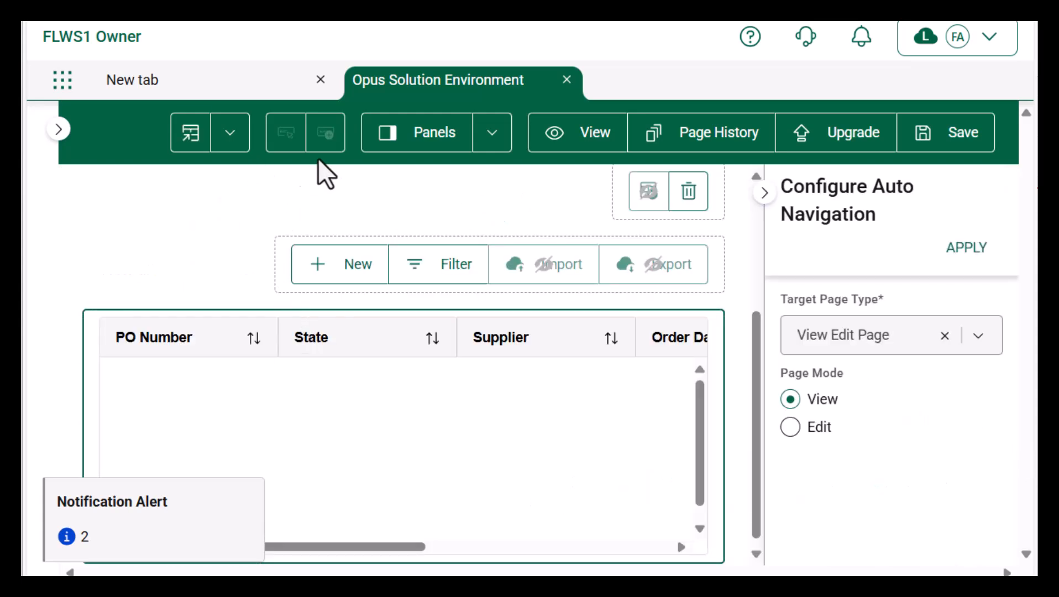
Step: Add the Created By User field to the purchase order grid as a column
{"action": "left_click", "coordinate": [230, 132]}
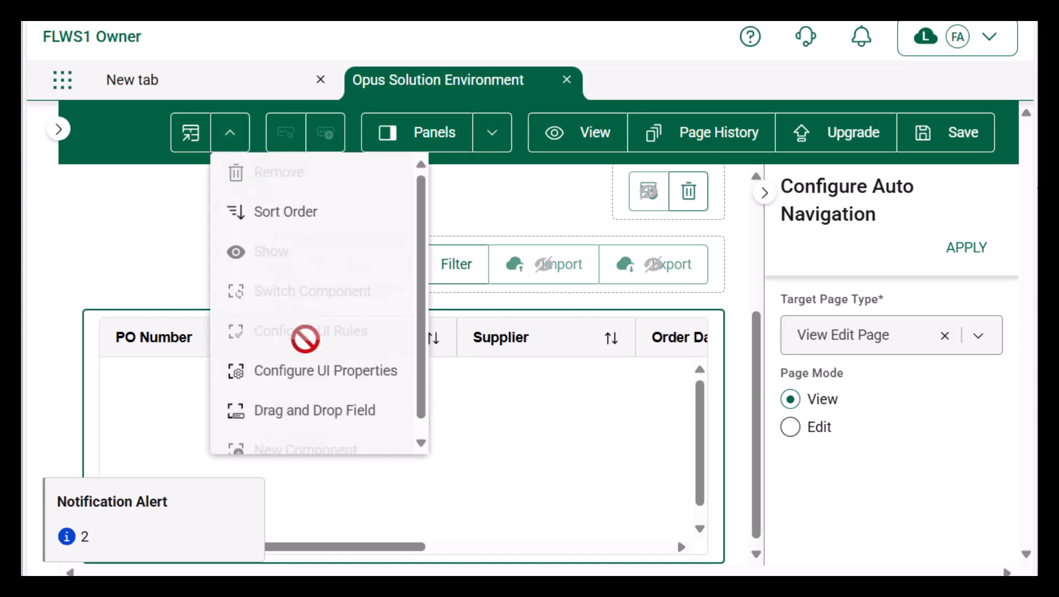
{"action": "left_click", "coordinate": [311, 417]}
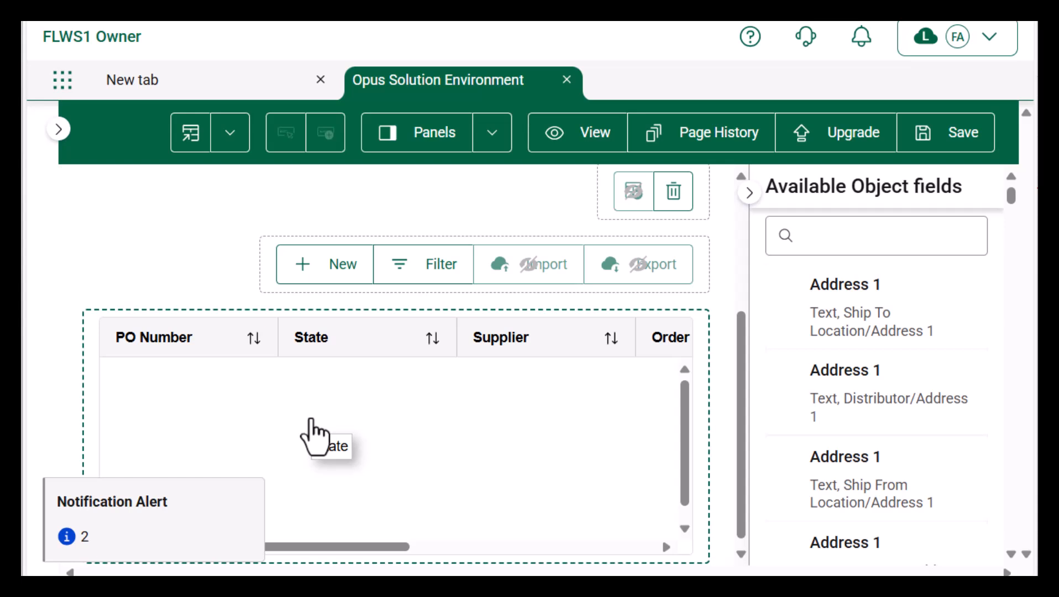
{"action": "left_click", "coordinate": [856, 236]}
{"action": "type", "text": "created"}
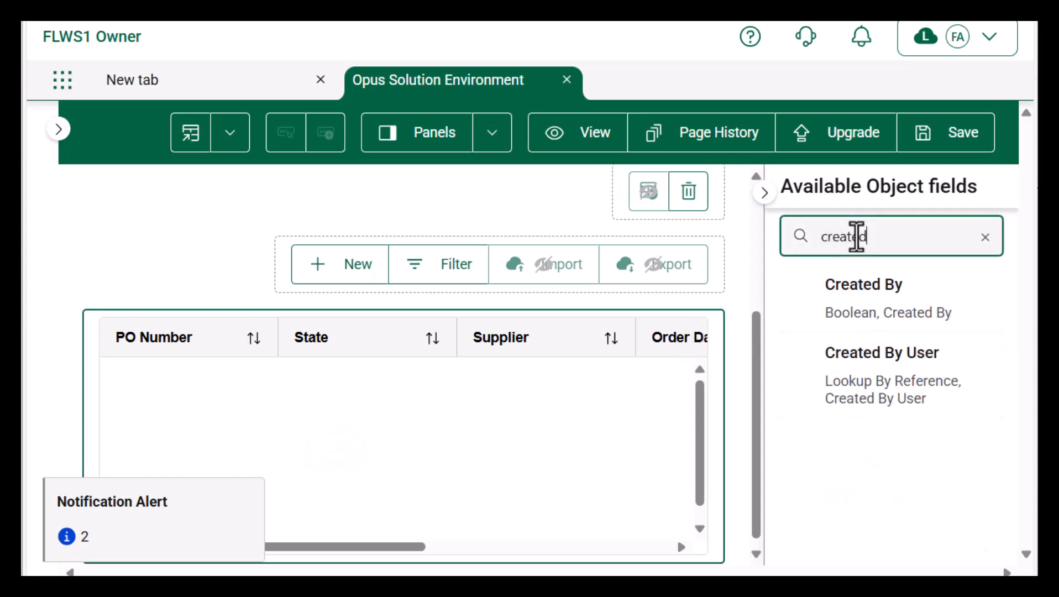
{"action": "left_click", "coordinate": [917, 352]}
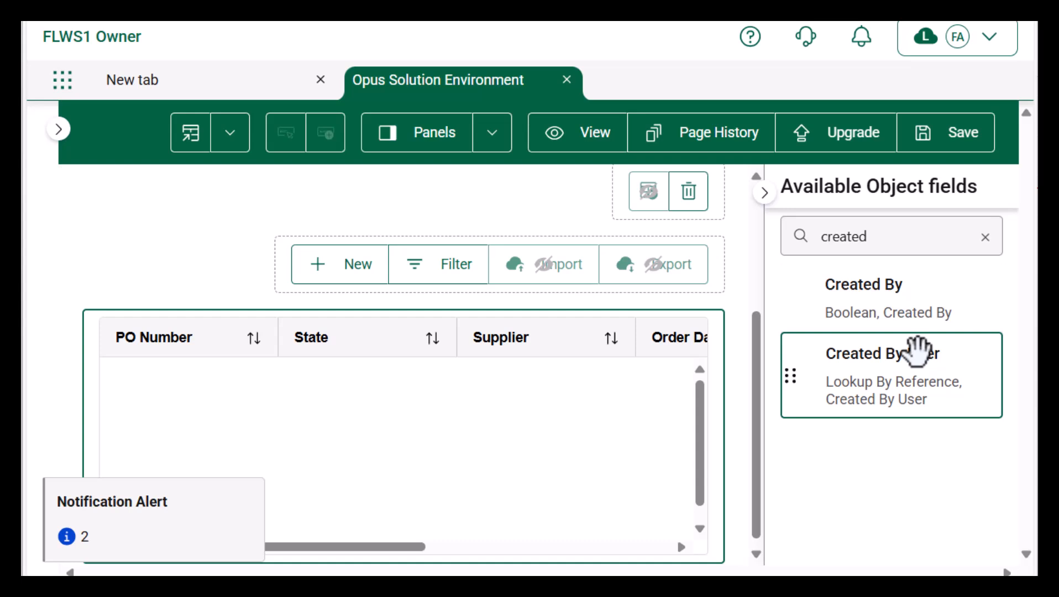
{"action": "left_click_drag", "start_coordinate": [916, 352], "coordinate": [673, 339]}
Step: Add the Last Updated By User field to the grid as a column
{"action": "left_click", "coordinate": [891, 237]}
{"action": "key", "text": "BackSpace"}
{"action": "key", "text": "BackSpace"}
{"action": "key", "text": "BackSpace"}
{"action": "key", "text": "BackSpace"}
{"action": "key", "text": "BackSpace"}
{"action": "key", "text": "BackSpace"}
{"action": "key", "text": "BackSpace"}
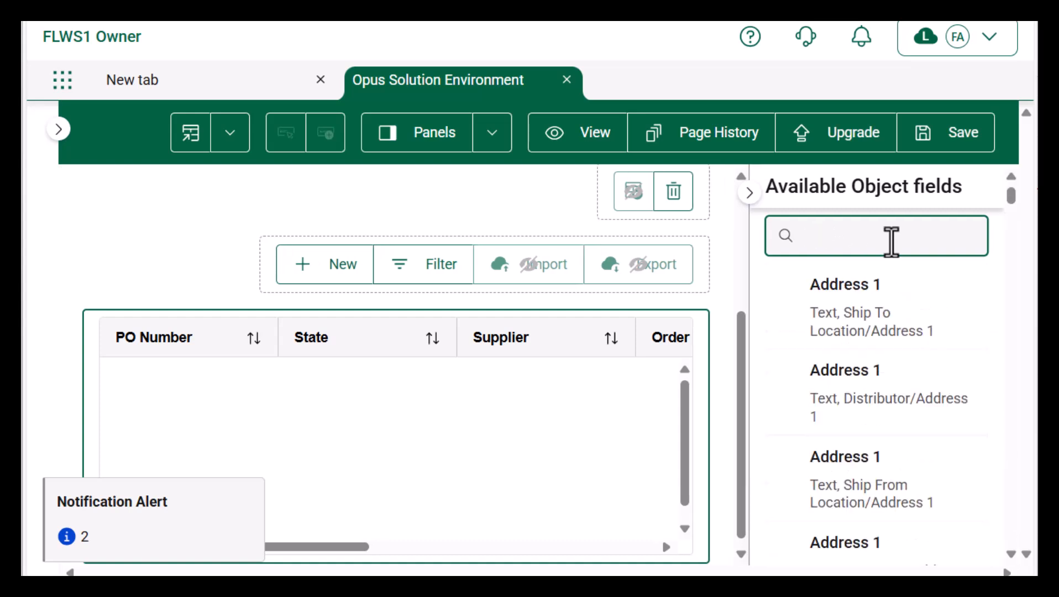
{"action": "type", "text": "last"}
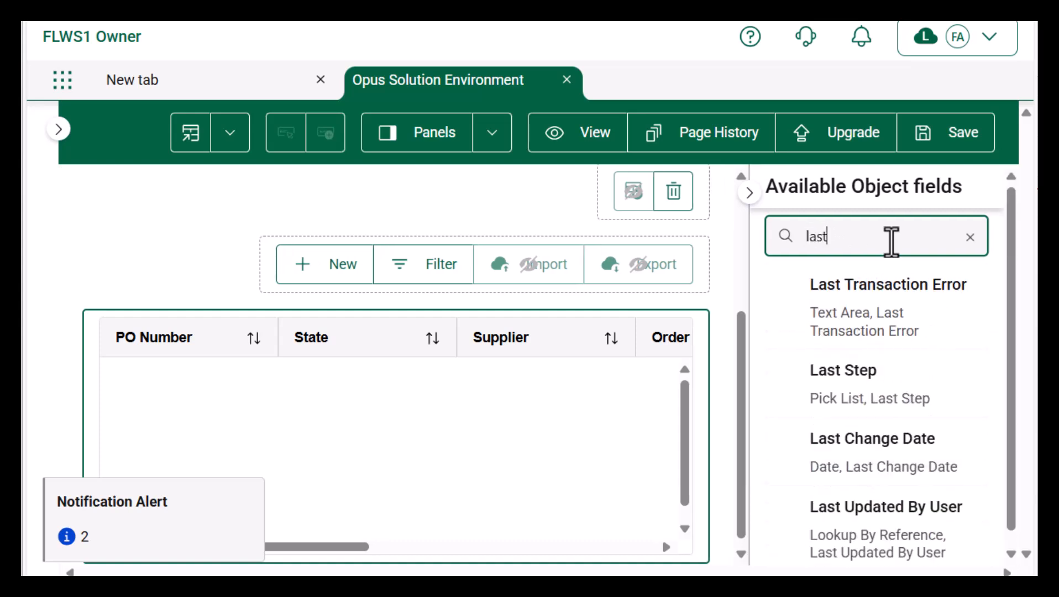
{"action": "type", "text": " up"}
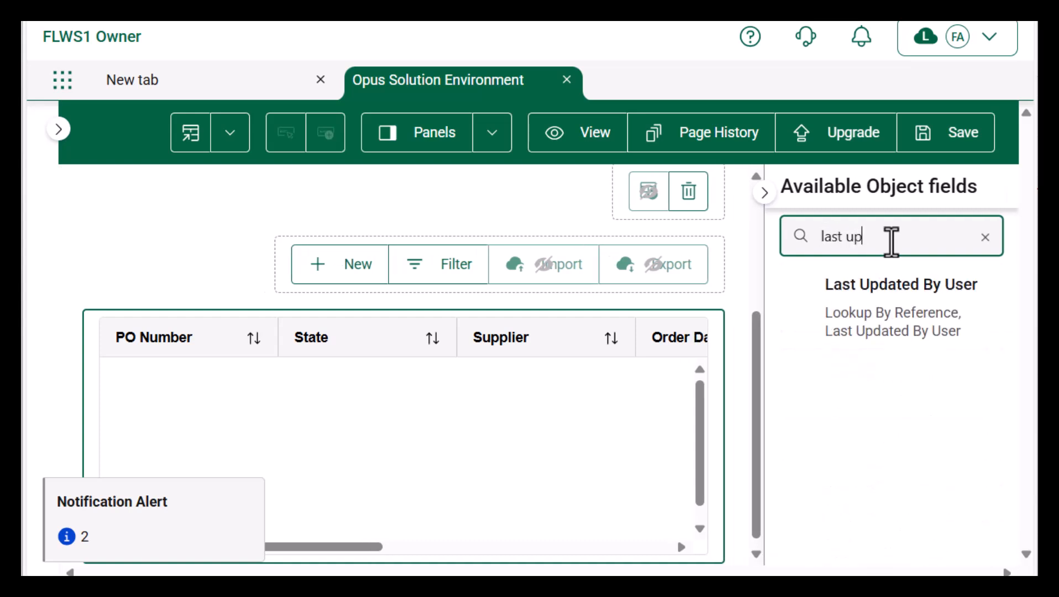
{"action": "left_click", "coordinate": [903, 300]}
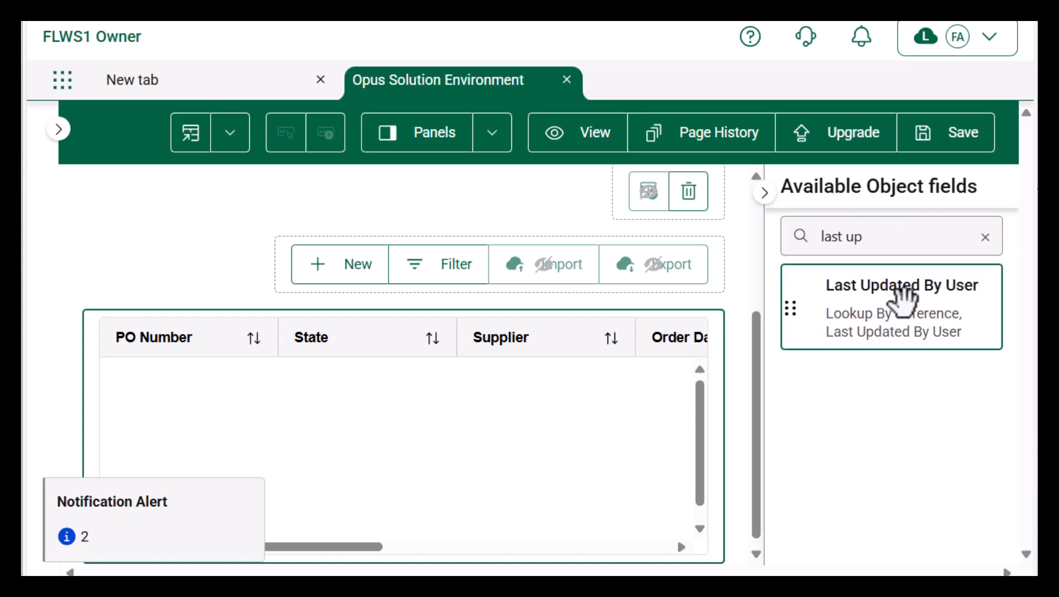
{"action": "left_click_drag", "start_coordinate": [903, 299], "coordinate": [550, 342]}
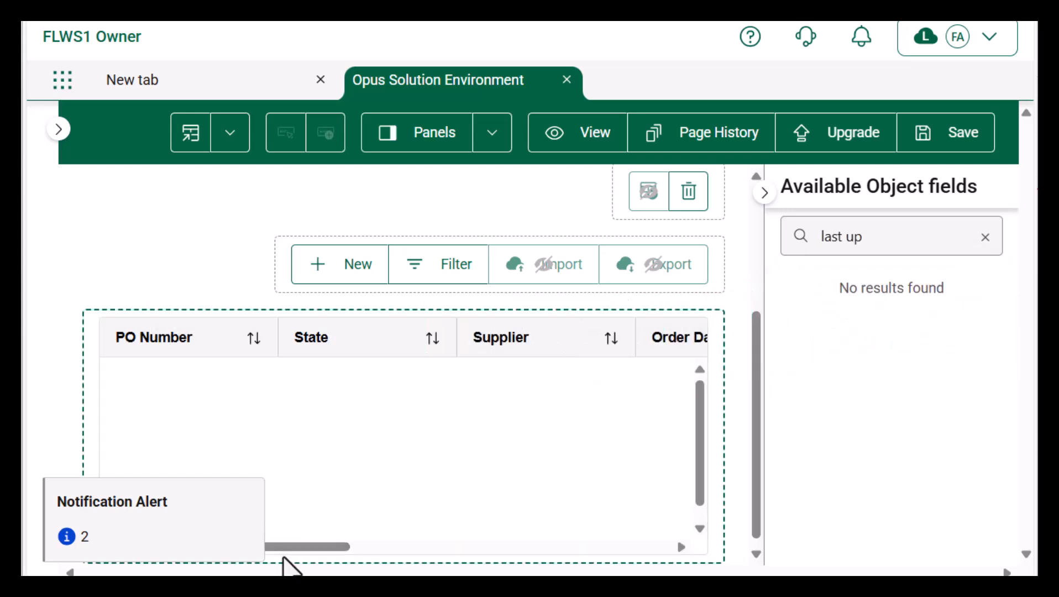
Step: Reorder the columns so Last Updated By sits before Created By User
{"action": "left_click_drag", "start_coordinate": [279, 545], "coordinate": [751, 519]}
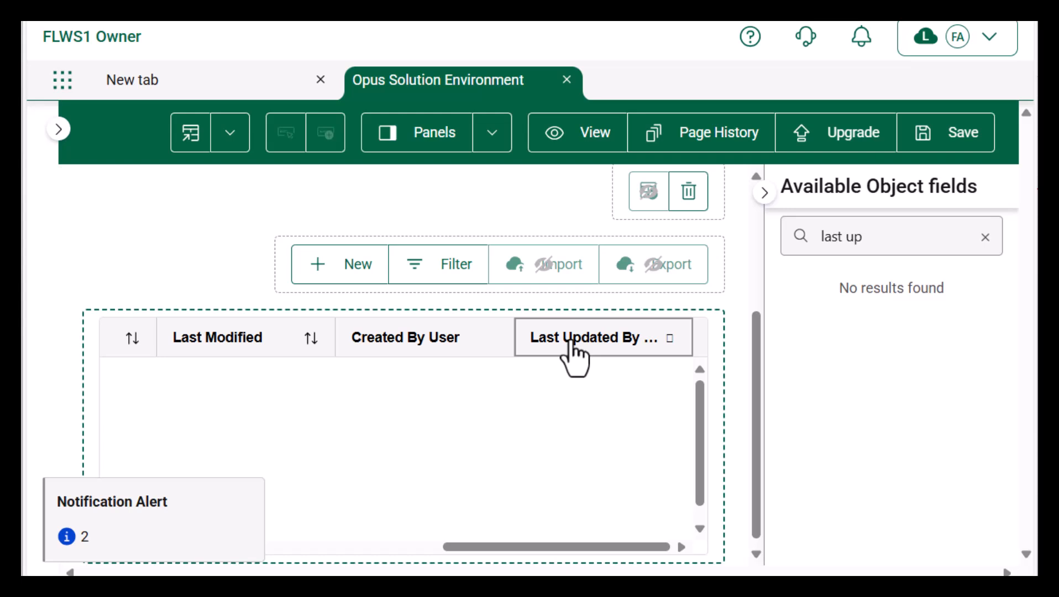
{"action": "left_click_drag", "start_coordinate": [571, 345], "coordinate": [442, 344]}
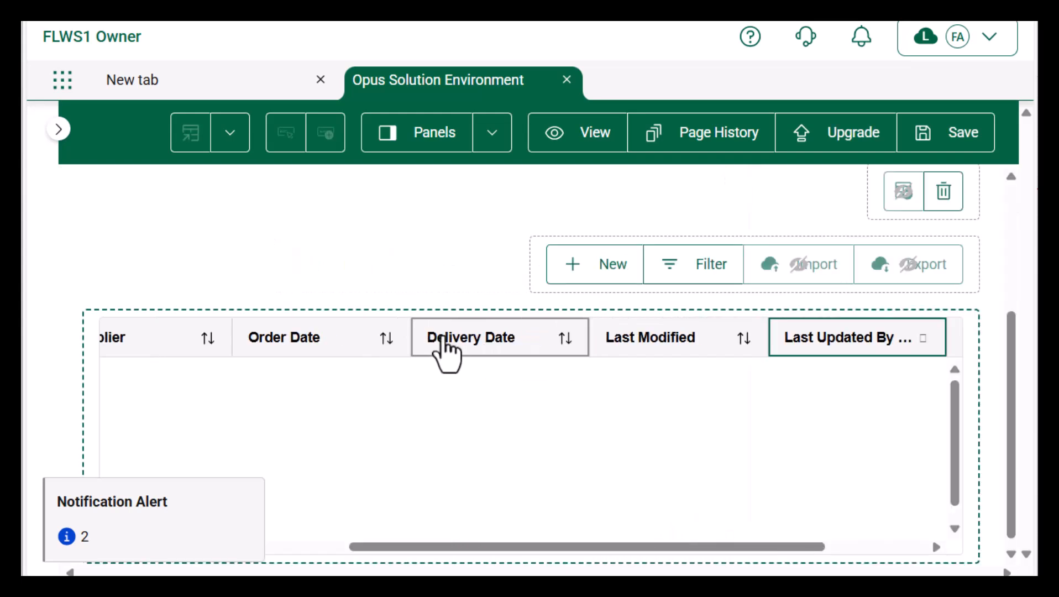
{"action": "left_click_drag", "start_coordinate": [539, 546], "coordinate": [313, 550]}
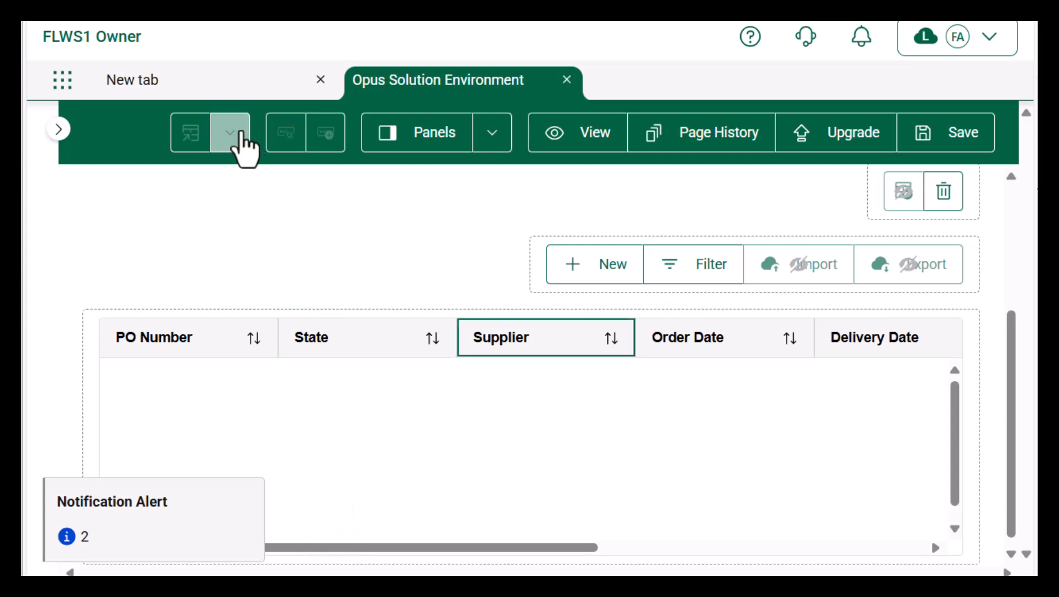
Step: Relabel the Supplier column header to 'Vendor' and save the page
{"action": "left_click", "coordinate": [232, 137]}
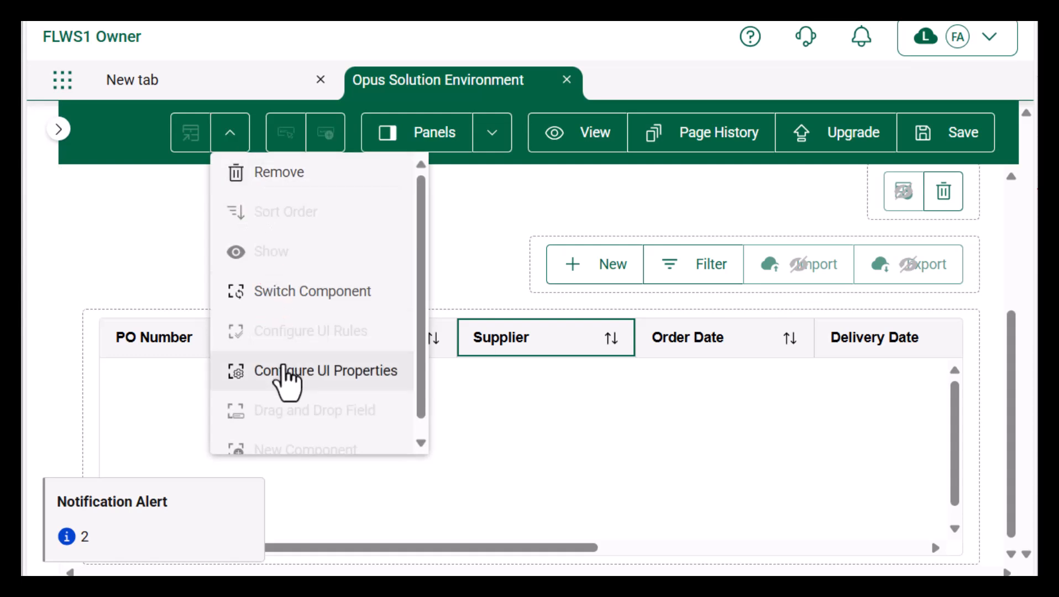
{"action": "left_click", "coordinate": [285, 372]}
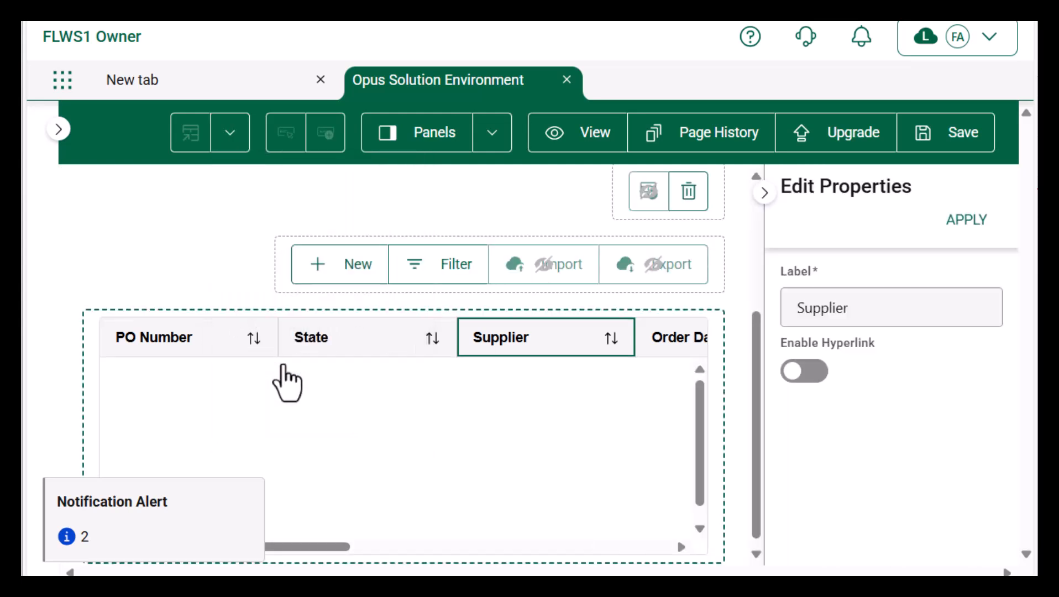
{"action": "left_click", "coordinate": [874, 311]}
{"action": "key", "text": "BackSpace"}
{"action": "key", "text": "BackSpace"}
{"action": "key", "text": "BackSpace"}
{"action": "key", "text": "BackSpace"}
{"action": "key", "text": "BackSpace"}
{"action": "key", "text": "BackSpace"}
{"action": "key", "text": "BackSpace"}
{"action": "key", "text": "BackSpace"}
{"action": "type", "text": "Vendor"}
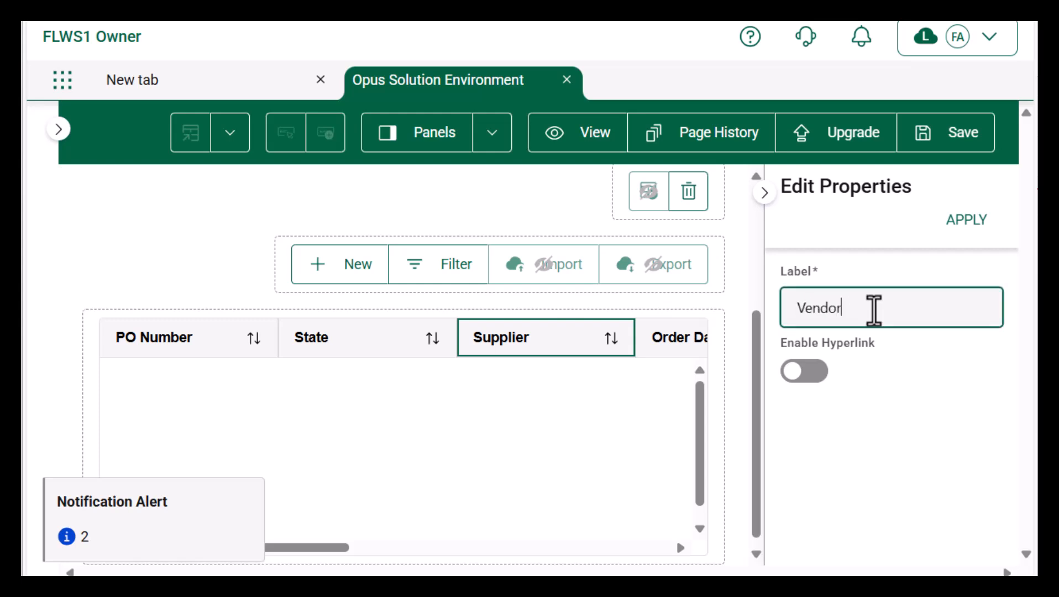
{"action": "left_click", "coordinate": [967, 220]}
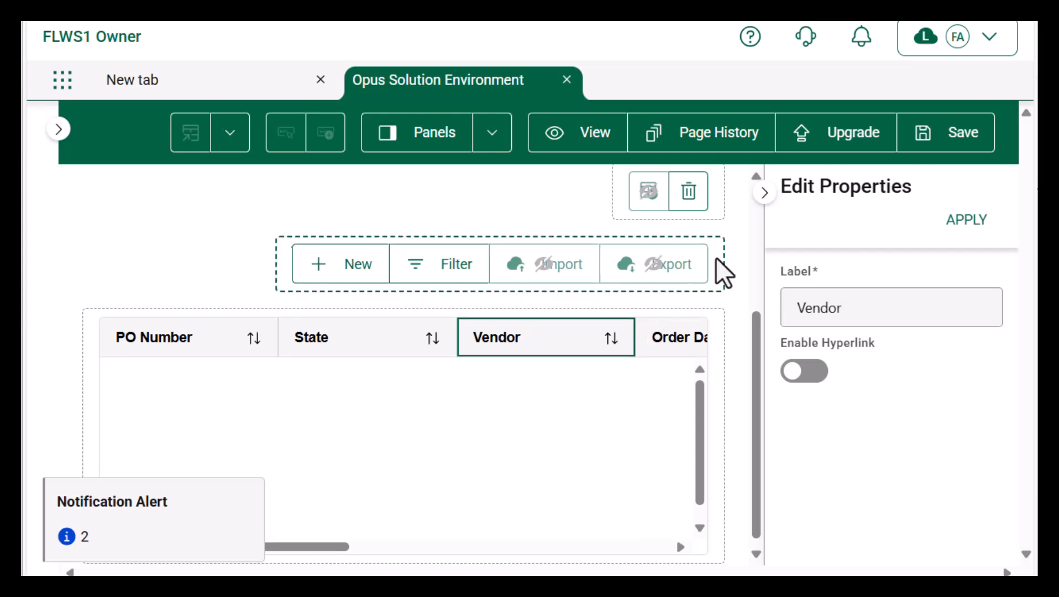
{"action": "left_click", "coordinate": [764, 194]}
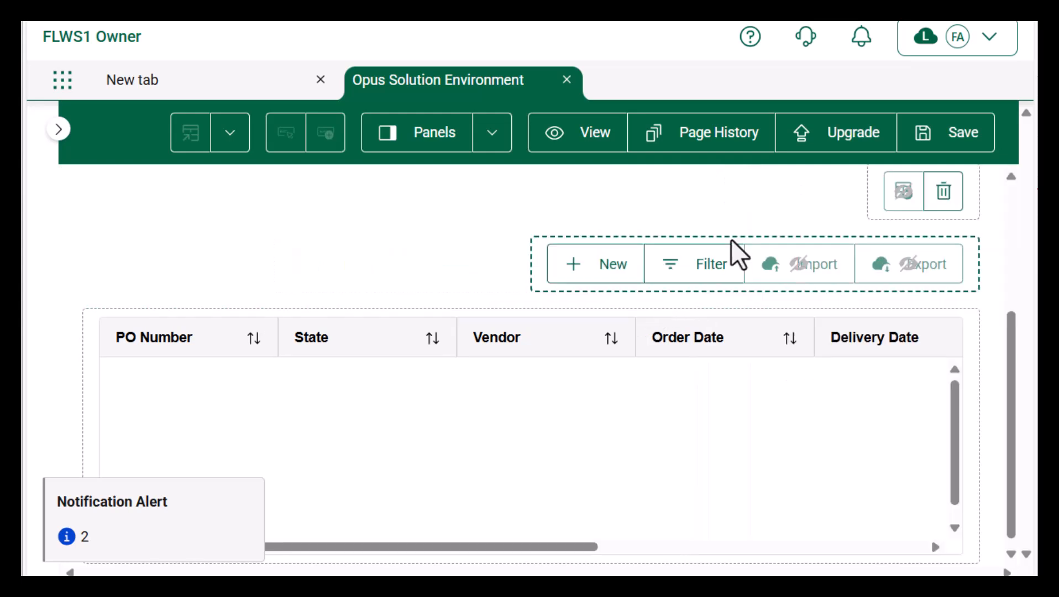
{"action": "left_click", "coordinate": [951, 138]}
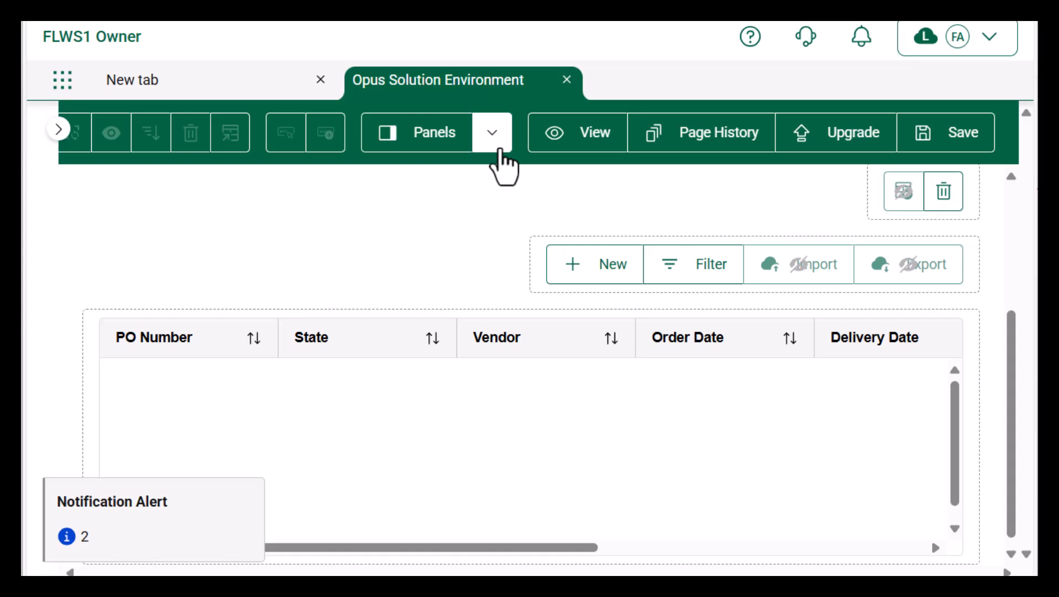
Step: Switch to the Filters panel and select the Supplier filter section
{"action": "left_click", "coordinate": [445, 141]}
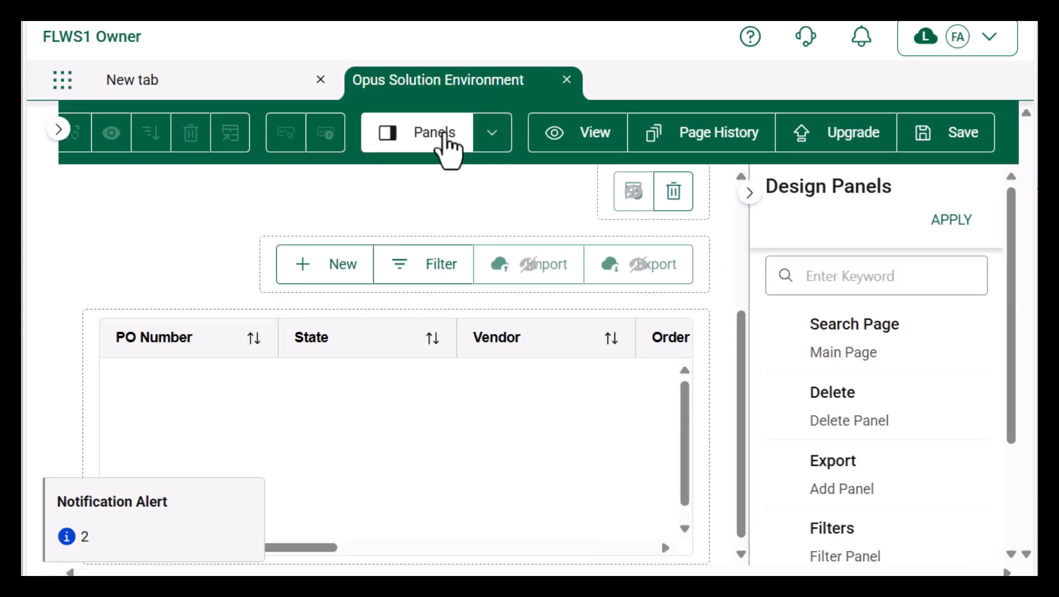
{"action": "left_click", "coordinate": [839, 546]}
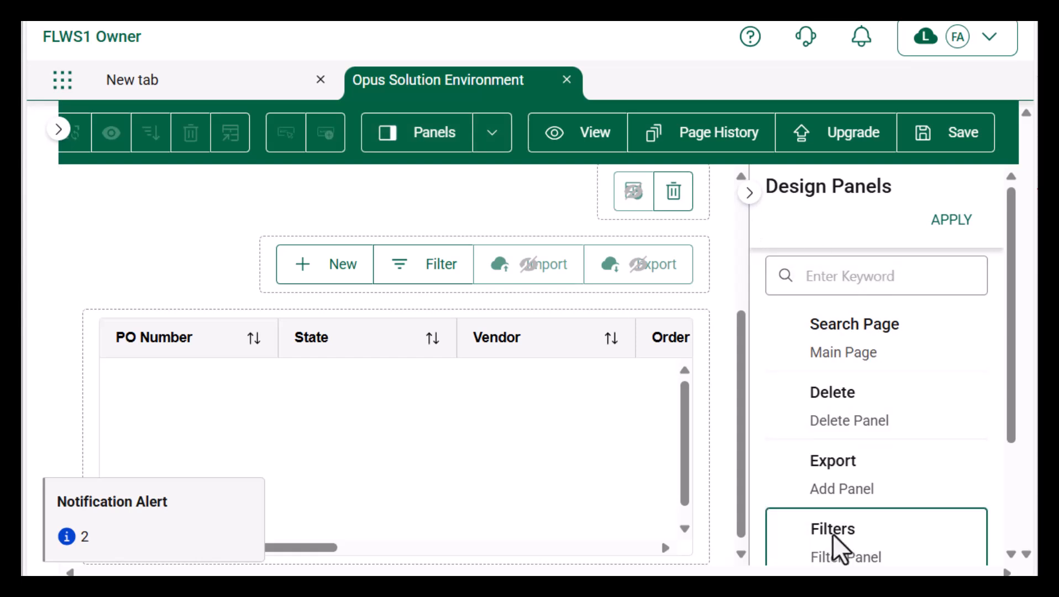
{"action": "left_click", "coordinate": [952, 221]}
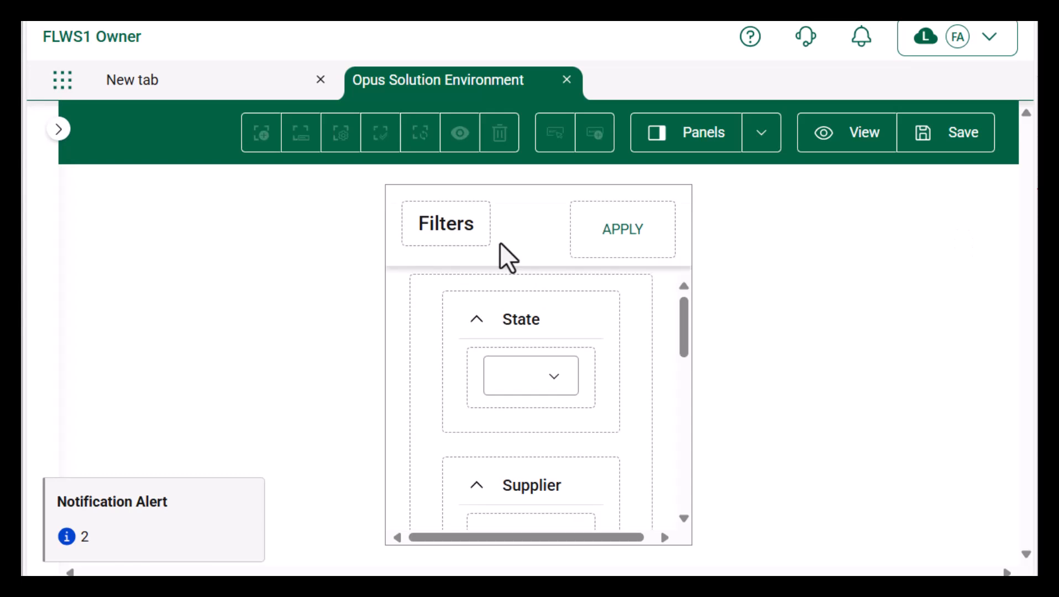
{"action": "left_click", "coordinate": [471, 206]}
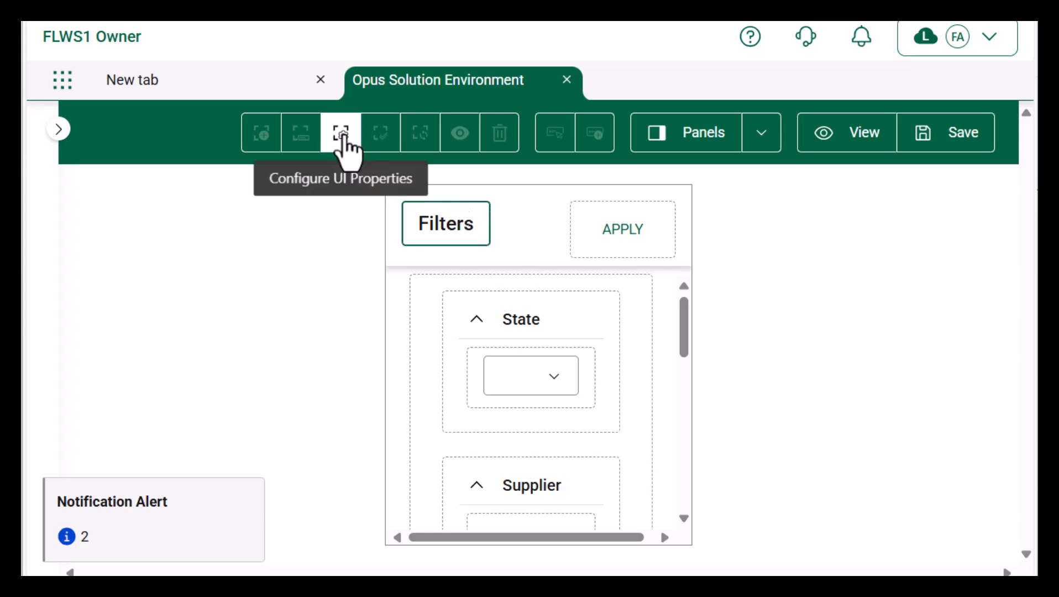
{"action": "scroll", "coordinate": [550, 367], "scroll_direction": "down", "scroll_amount": 3}
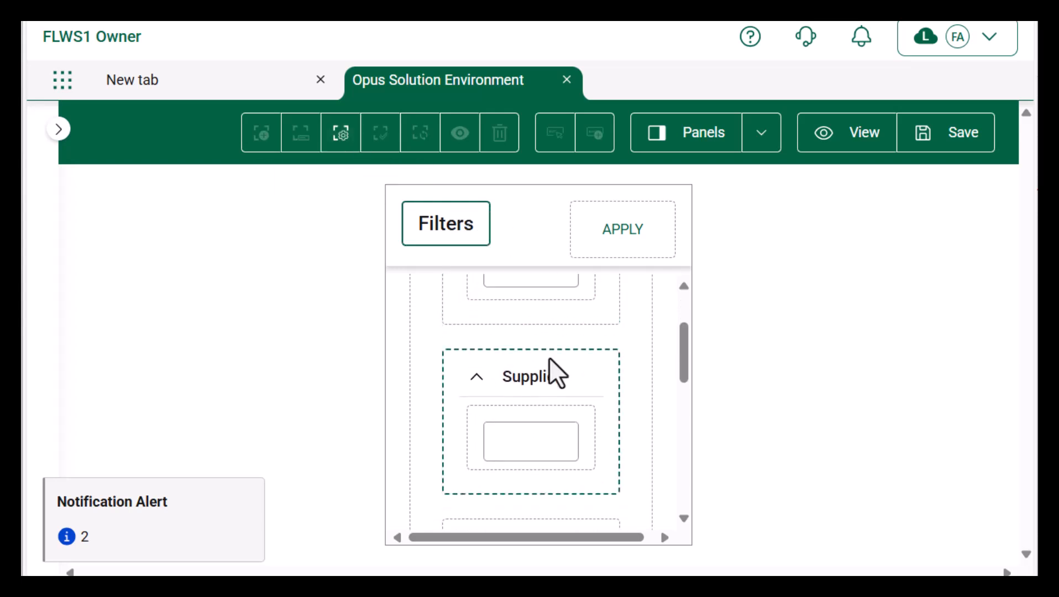
{"action": "left_click", "coordinate": [530, 382]}
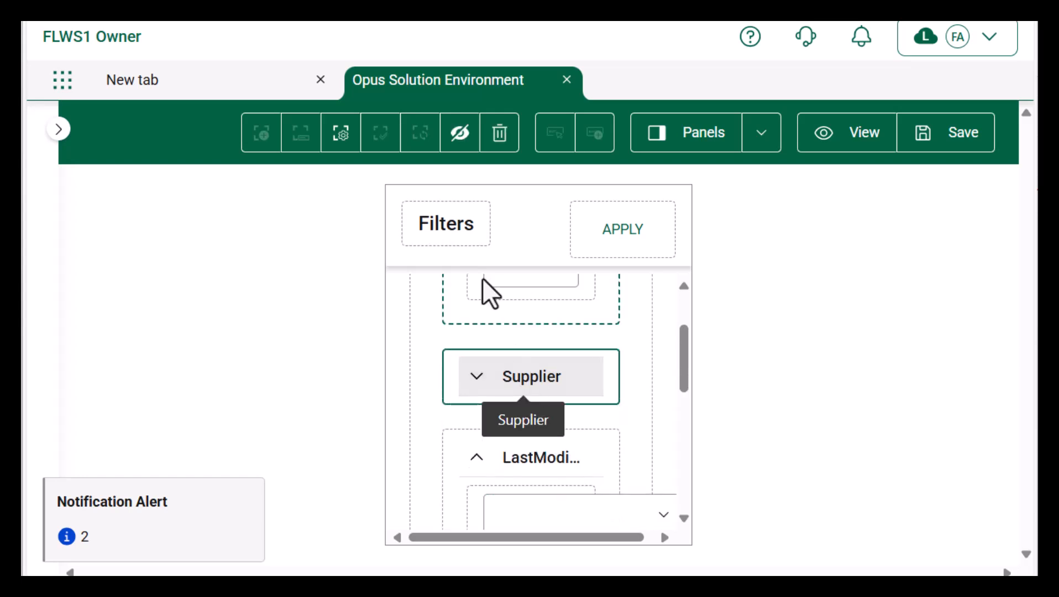
Step: Retitle the Supplier filter to 'Vendor' and save the filter panel
{"action": "left_click", "coordinate": [342, 133]}
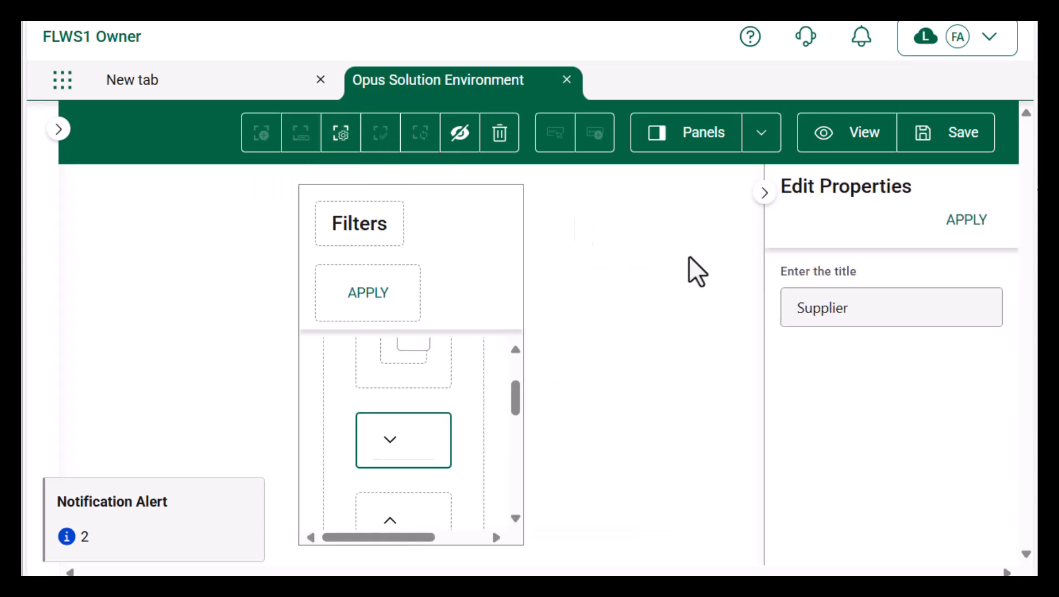
{"action": "left_click", "coordinate": [875, 304]}
{"action": "key", "text": "ctrl+a"}
{"action": "key", "text": "BackSpace"}
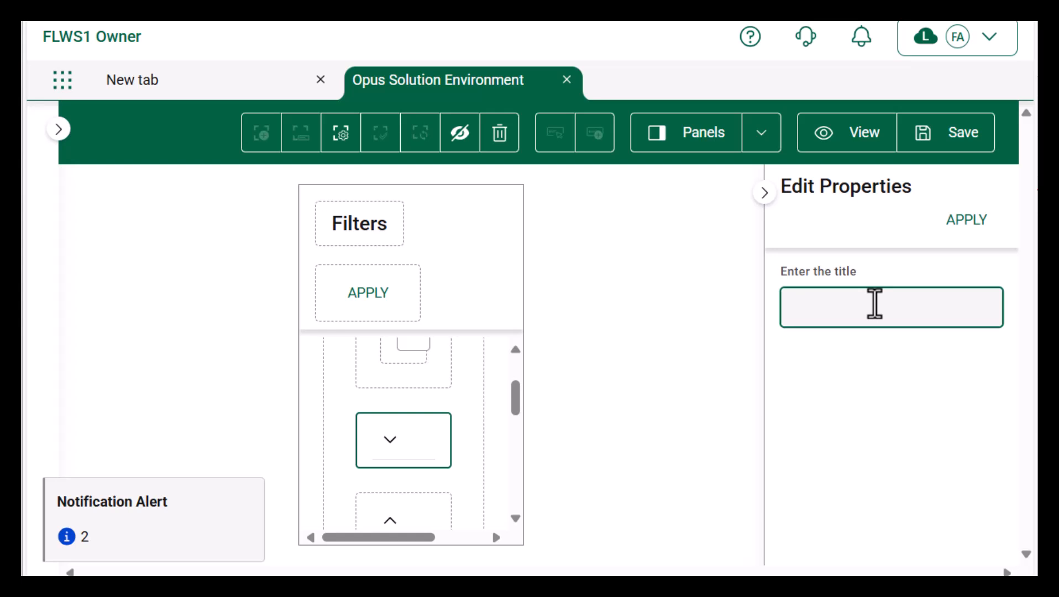
{"action": "type", "text": "Vendor"}
{"action": "left_click", "coordinate": [969, 221]}
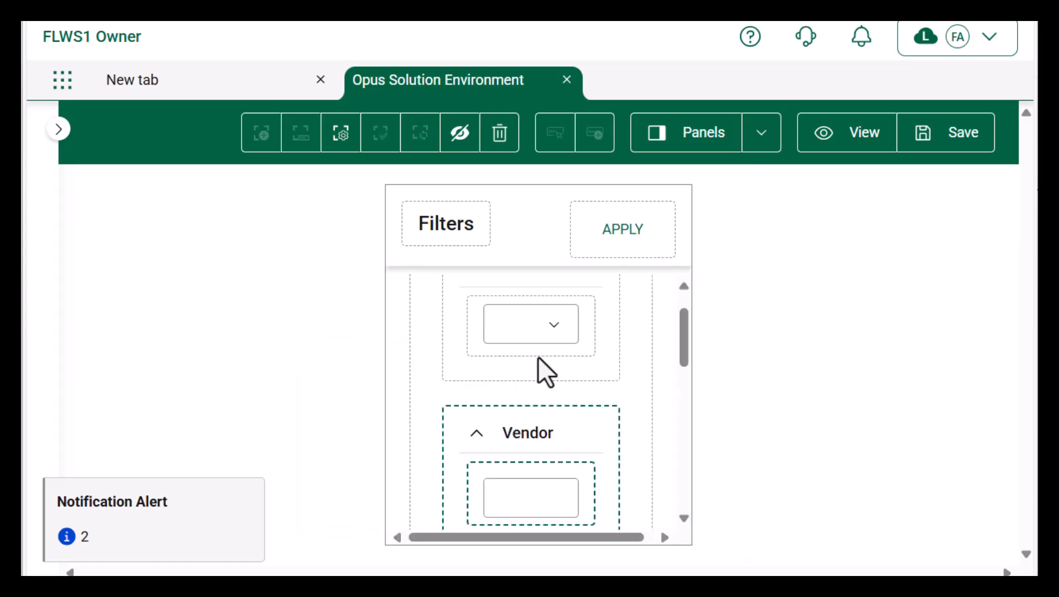
{"action": "scroll", "coordinate": [538, 357], "scroll_direction": "down", "scroll_amount": 3}
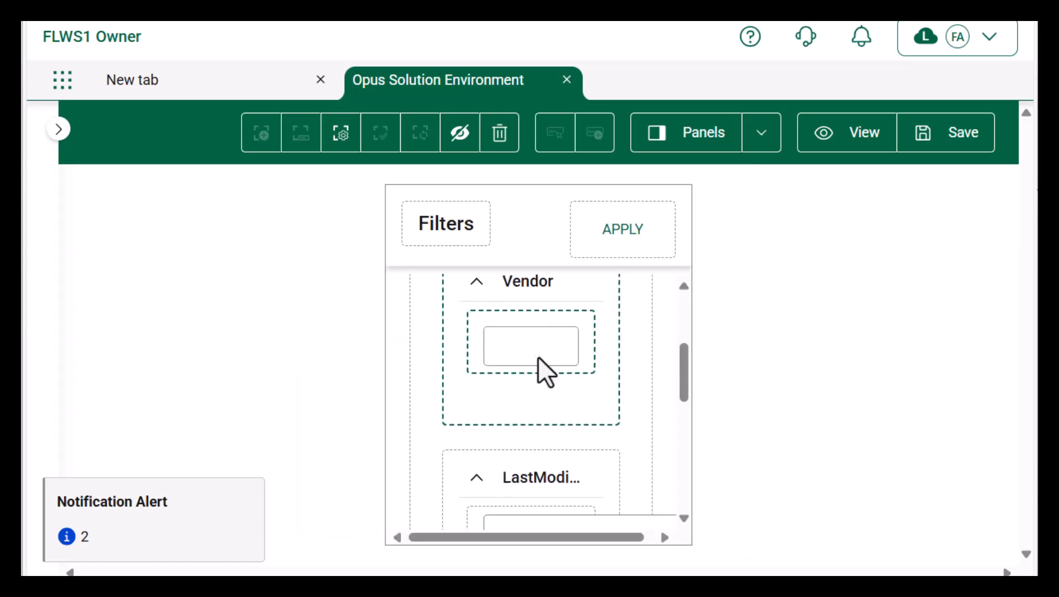
{"action": "left_click_drag", "start_coordinate": [538, 356], "coordinate": [533, 455]}
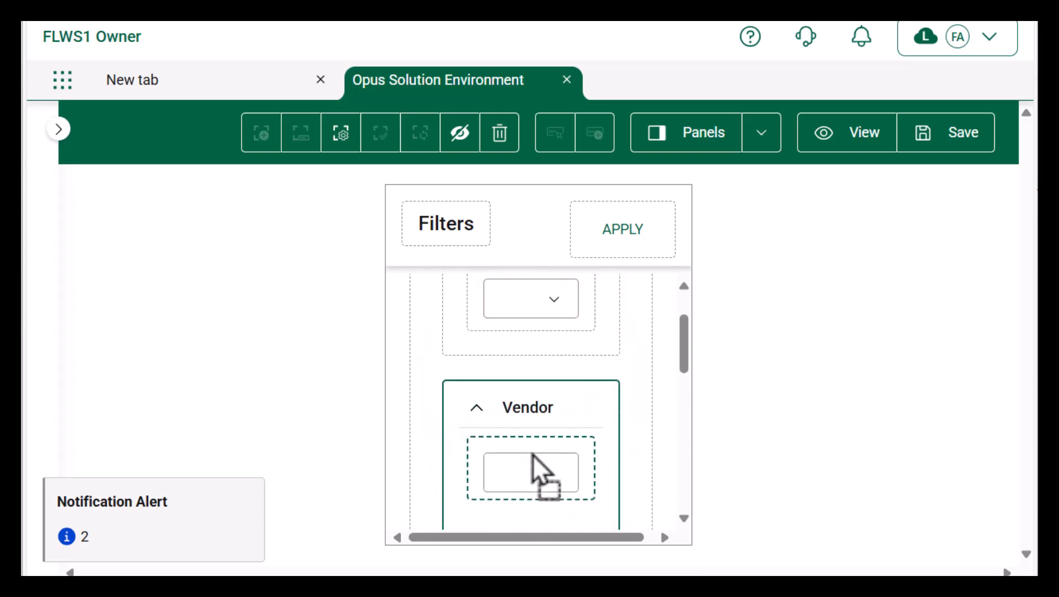
{"action": "left_click", "coordinate": [947, 147]}
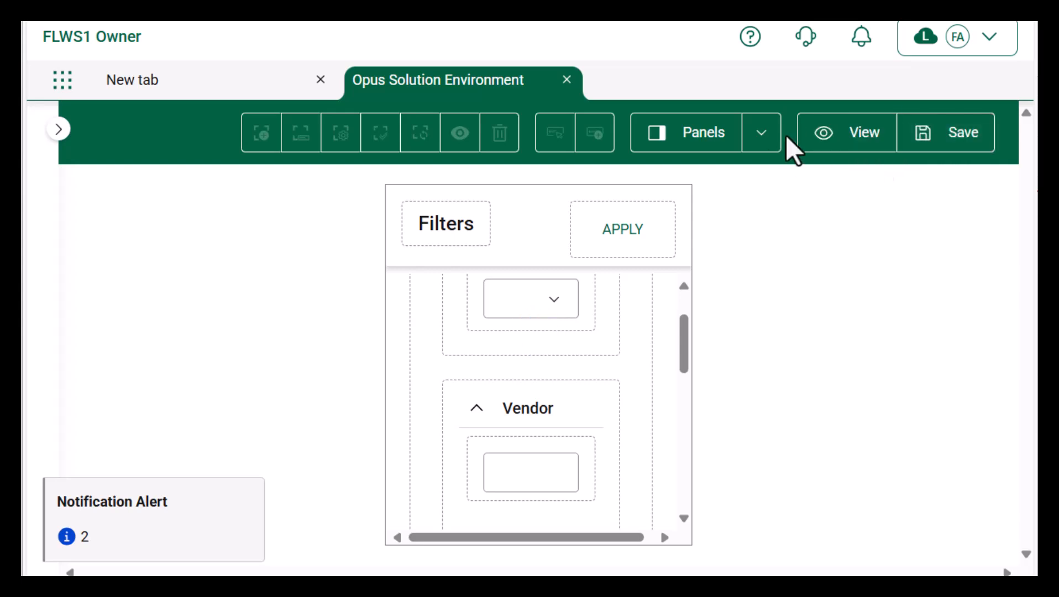
Step: Return to the Main Page and preview the finished Search Flu Med Purchase Orders page
{"action": "left_click", "coordinate": [723, 141]}
{"action": "left_click", "coordinate": [854, 325]}
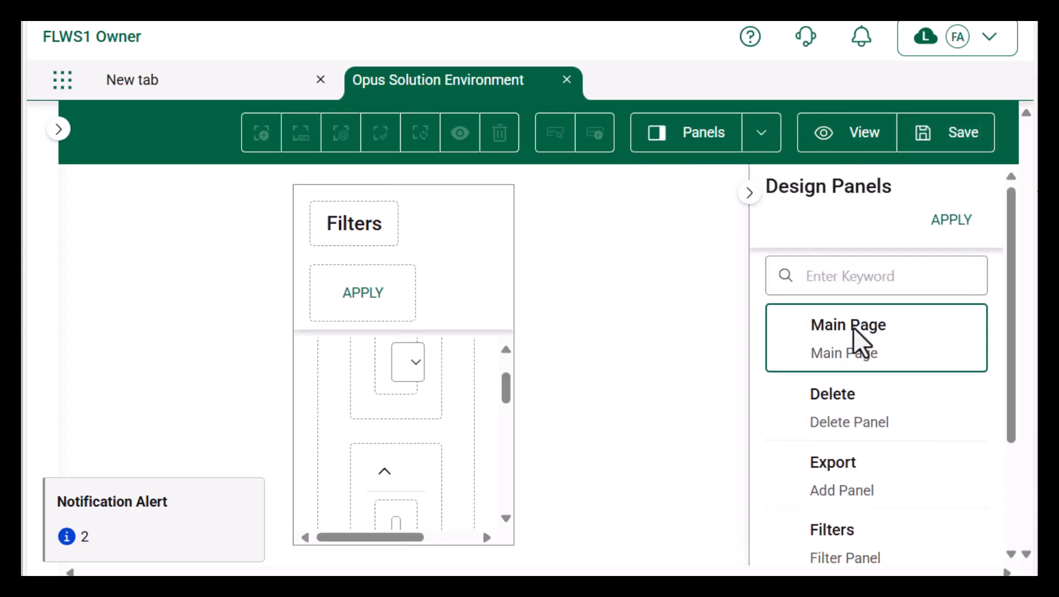
{"action": "left_click", "coordinate": [966, 220]}
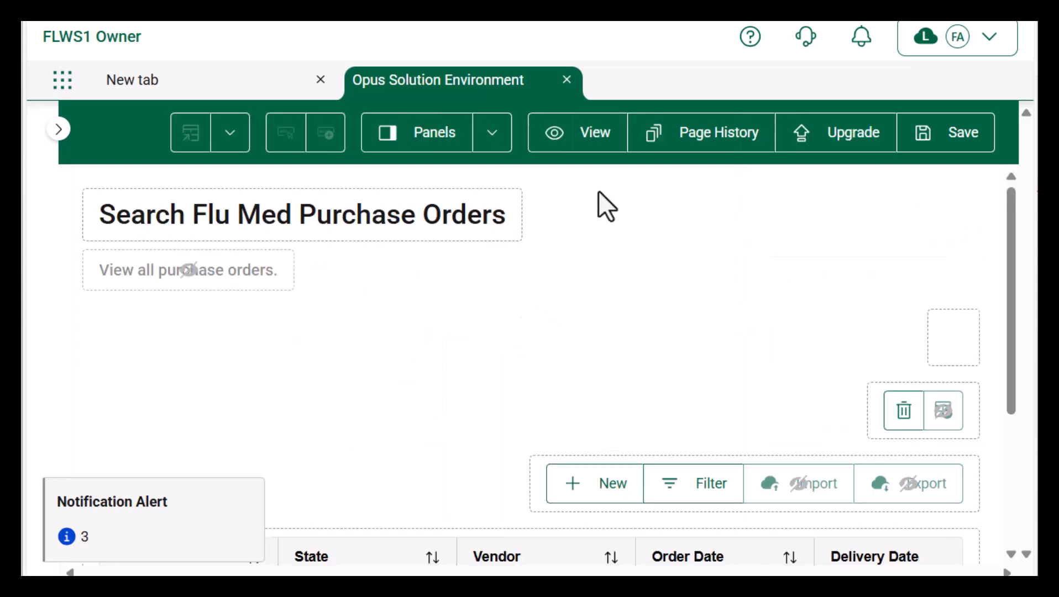
{"action": "left_click", "coordinate": [576, 152]}
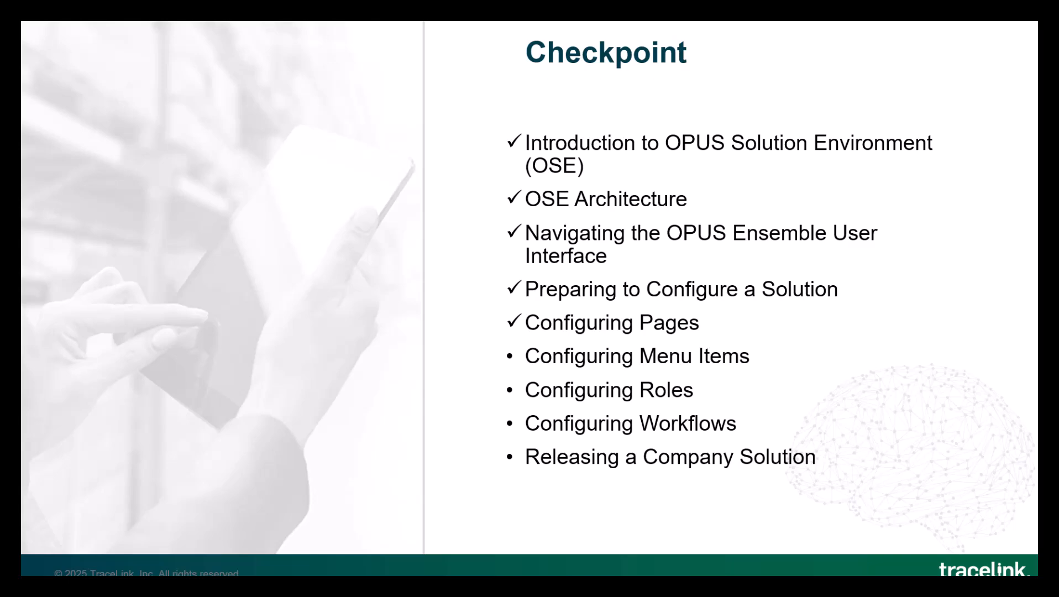
Step: Advance the slideshow two slides, past Configuring Menu Items to Menu Configuration
{"action": "key", "text": "Right"}
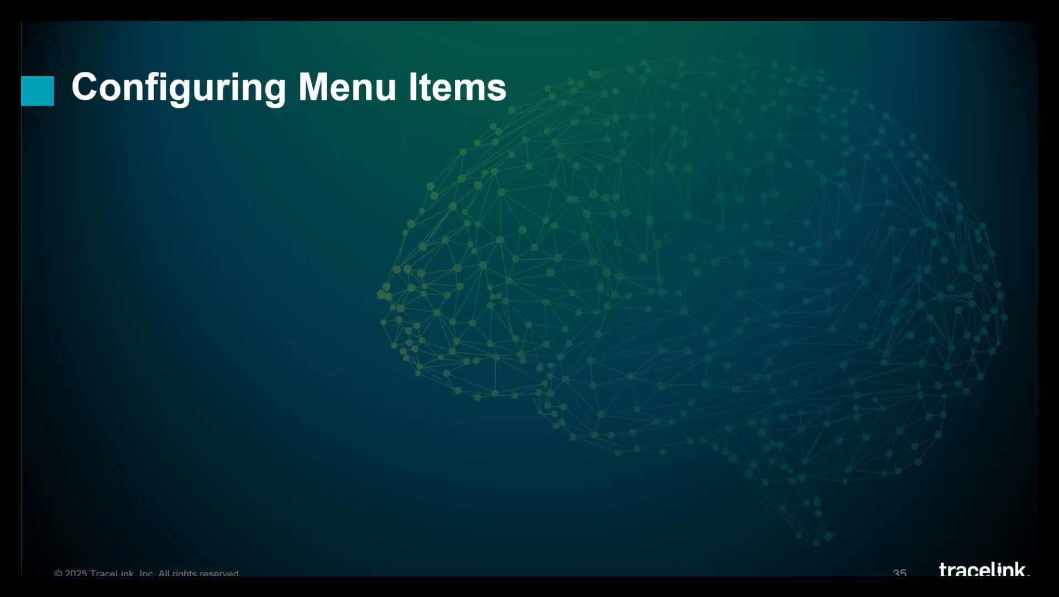
{"action": "key", "text": "Right"}
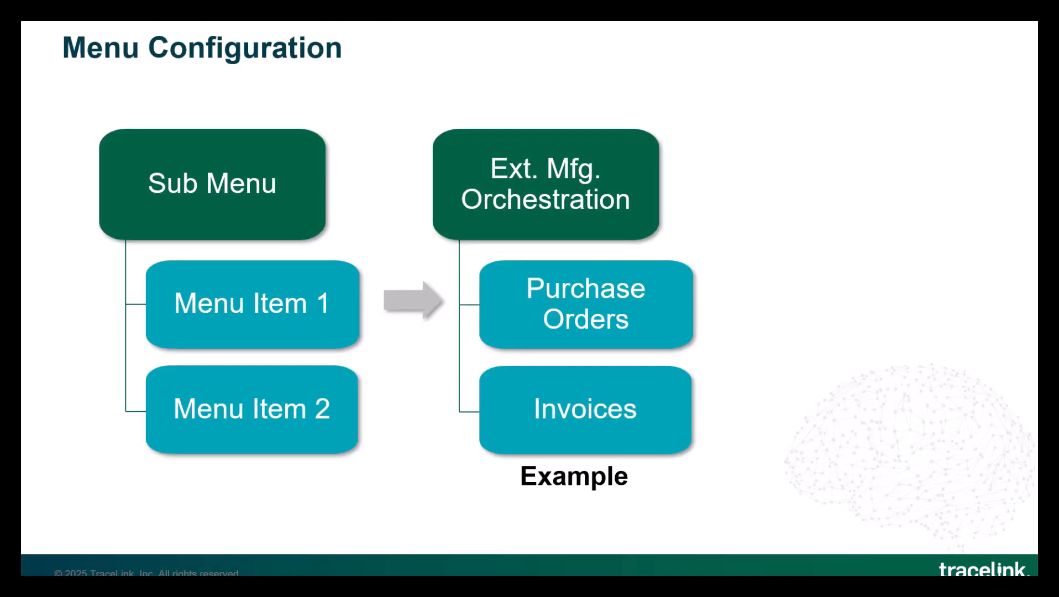
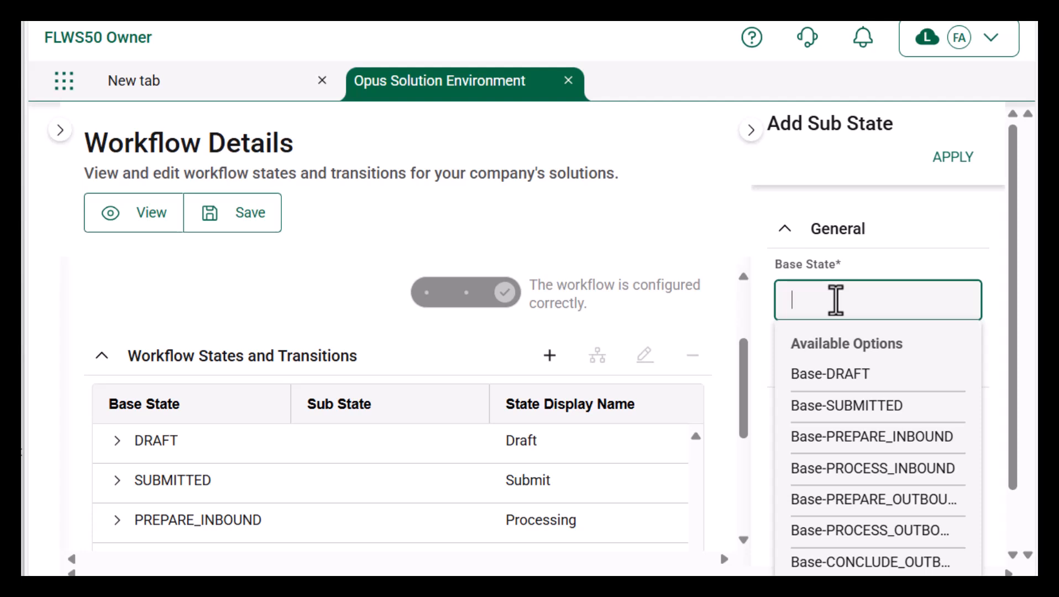
Step: Add a REVIEW sub state, display name REVIEW, under base state PREPARE_INBOUND and save the workflow
{"action": "left_click", "coordinate": [826, 435]}
{"action": "type", "text": "REVIEW"}
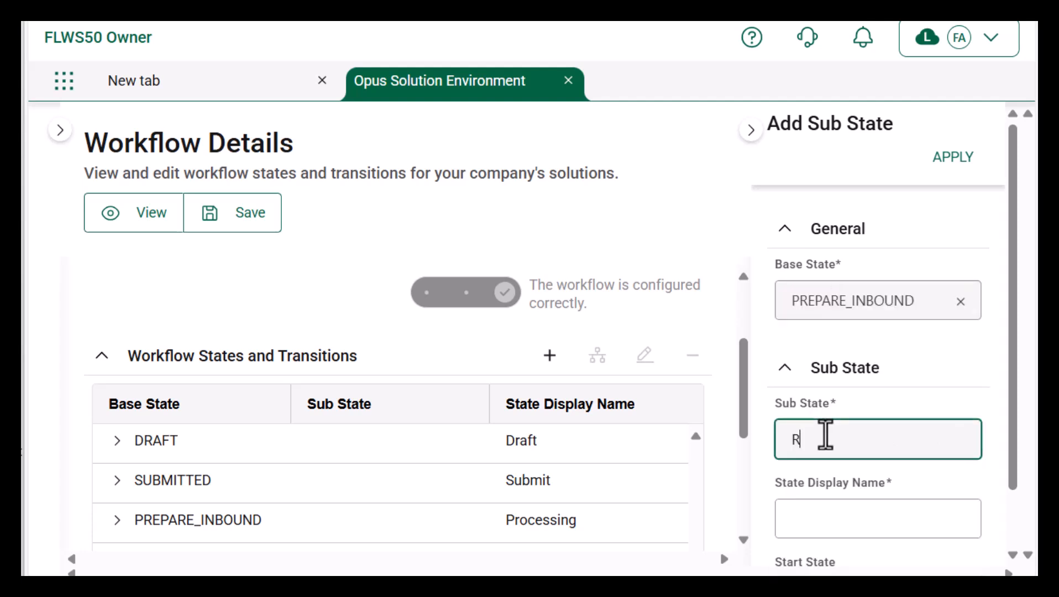
{"action": "left_click", "coordinate": [814, 512]}
{"action": "type", "text": "REVIEW"}
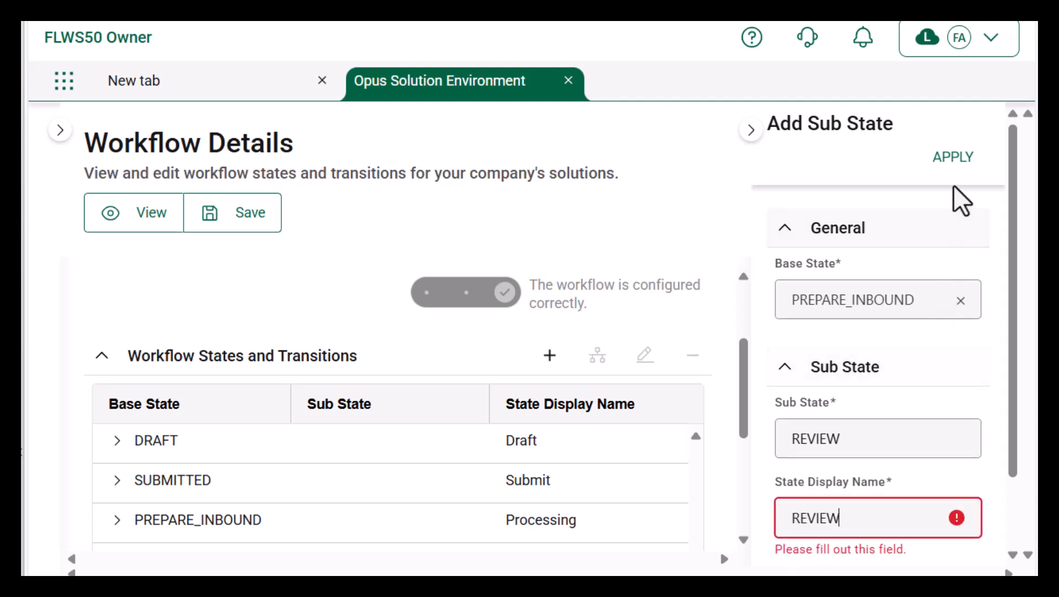
{"action": "left_click", "coordinate": [953, 158]}
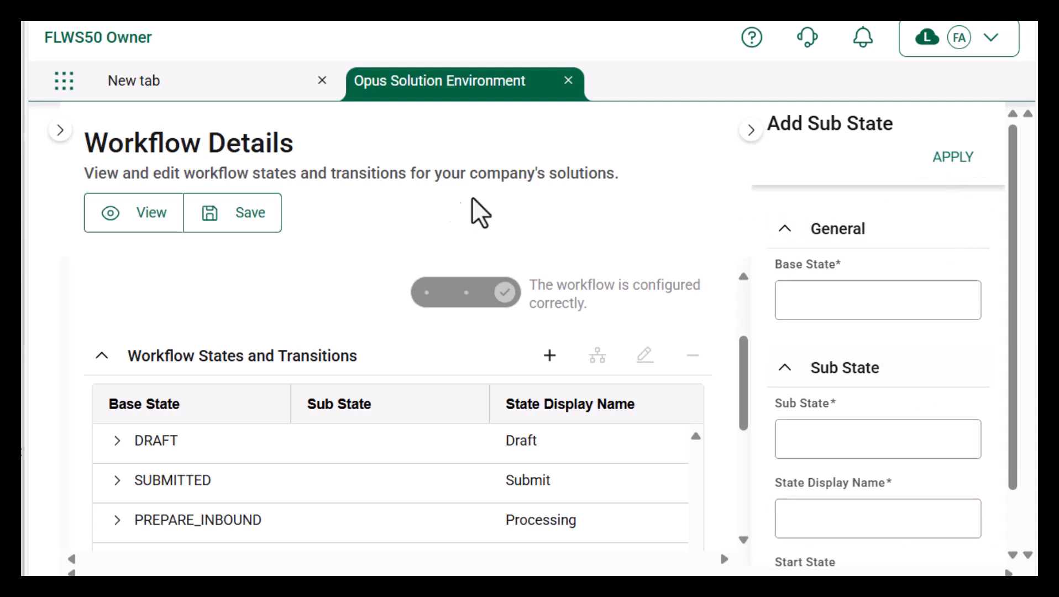
{"action": "left_click", "coordinate": [213, 222]}
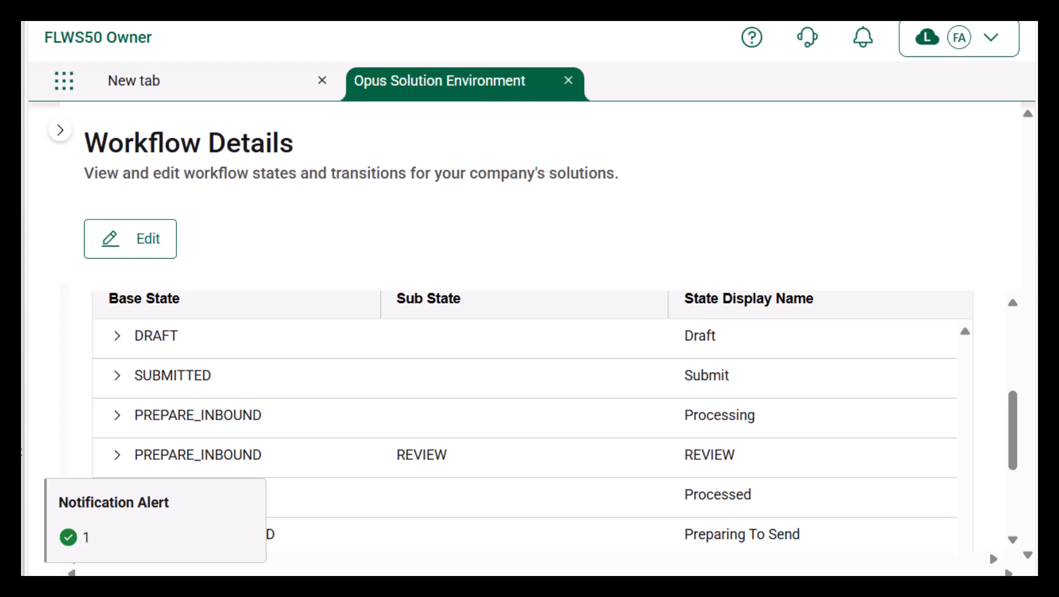
Step: Edit the workflow, add a REVIEW-to-PROCESS_INBOUND transition, and expand the REVIEW row to verify it
{"action": "left_click", "coordinate": [163, 249]}
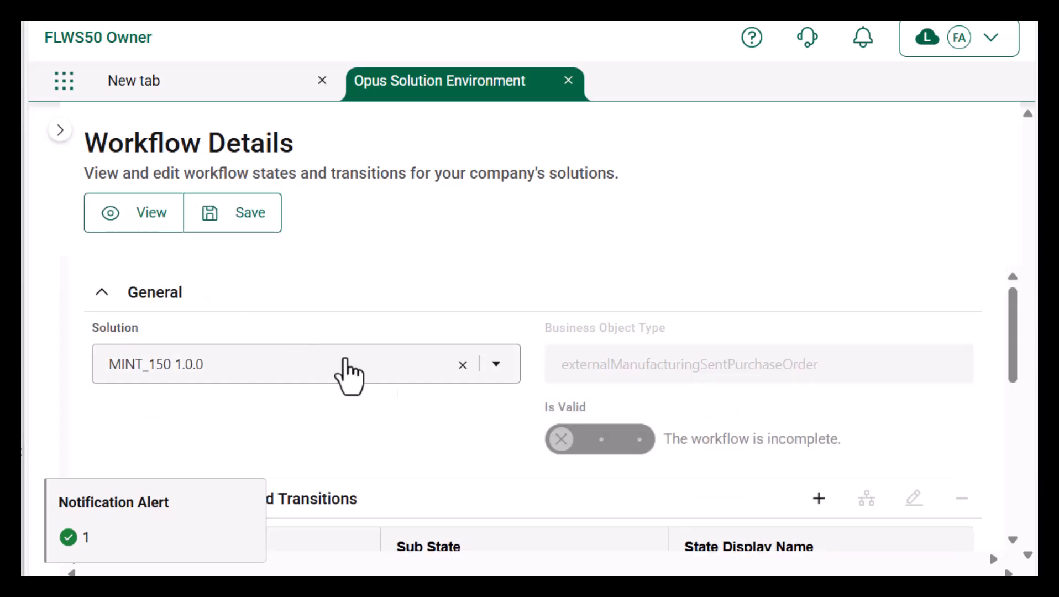
{"action": "scroll", "coordinate": [497, 473], "scroll_direction": "down", "scroll_amount": 4}
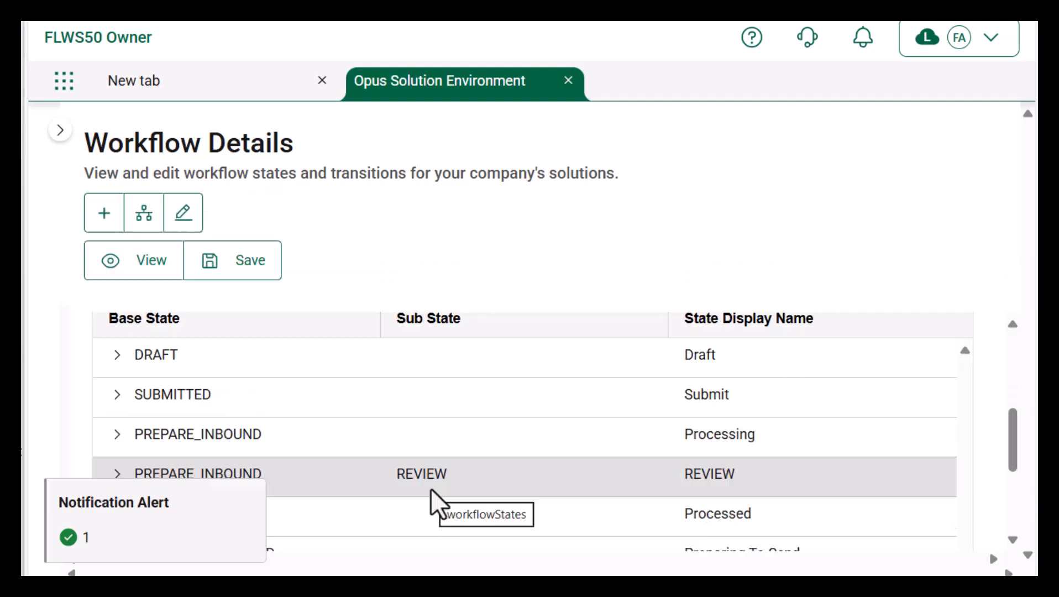
{"action": "left_click", "coordinate": [144, 216]}
{"action": "left_click", "coordinate": [828, 301]}
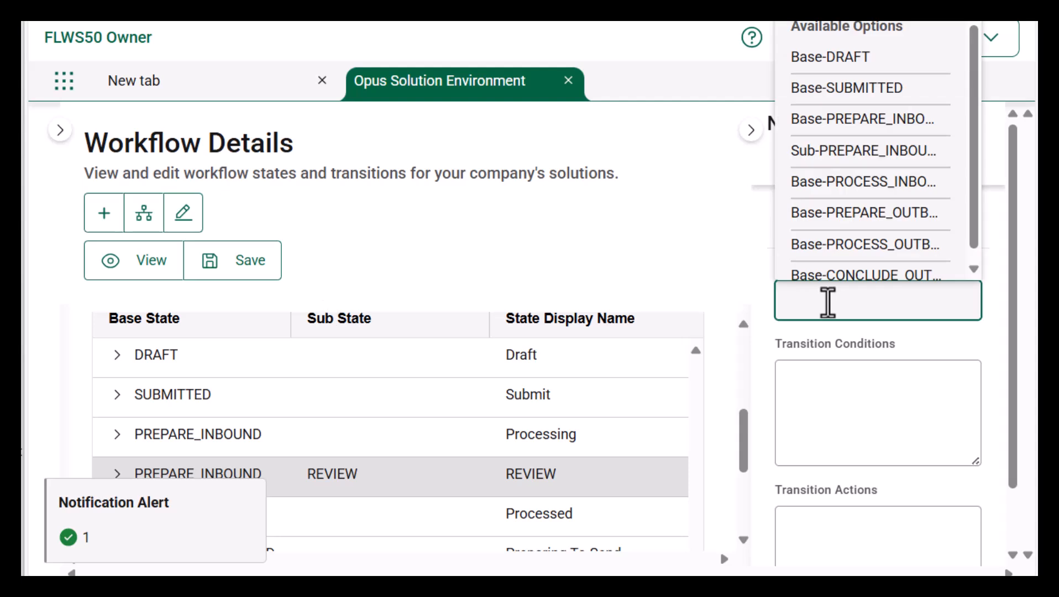
{"action": "left_click", "coordinate": [852, 182]}
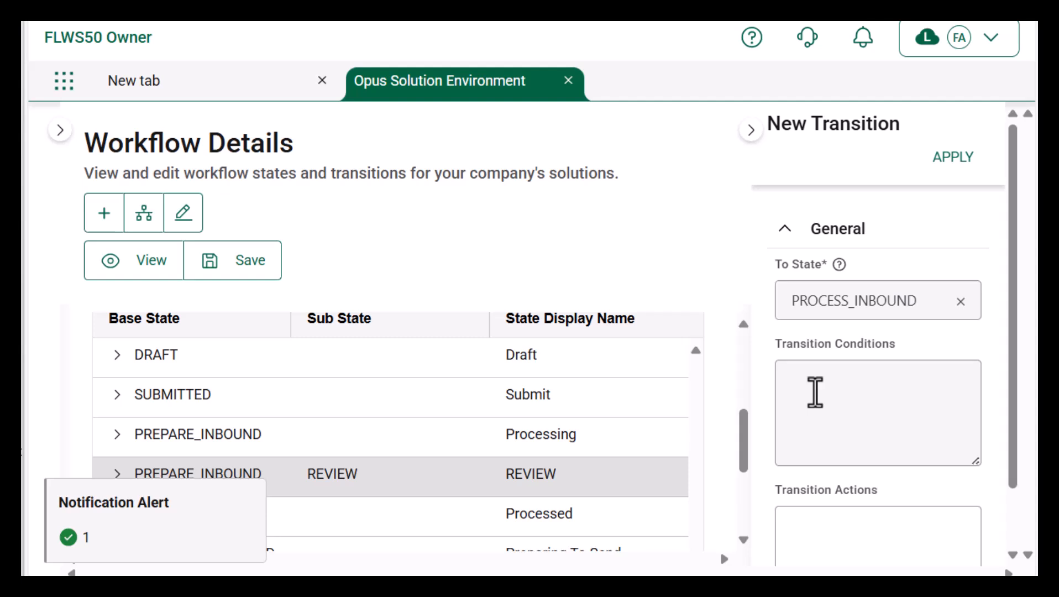
{"action": "left_click", "coordinate": [946, 166]}
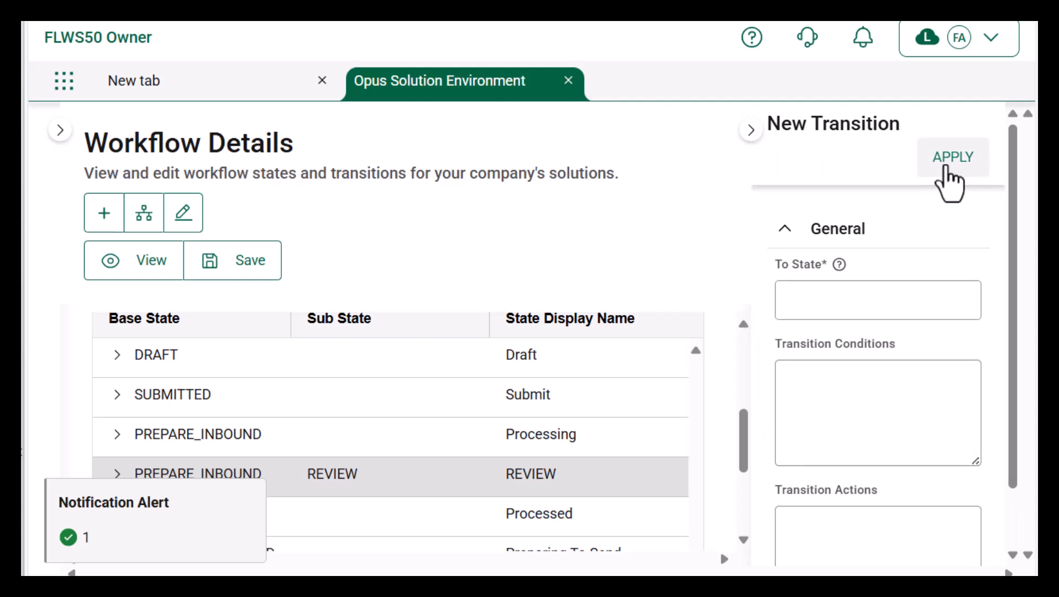
{"action": "scroll", "coordinate": [115, 376], "scroll_direction": "down", "scroll_amount": 2}
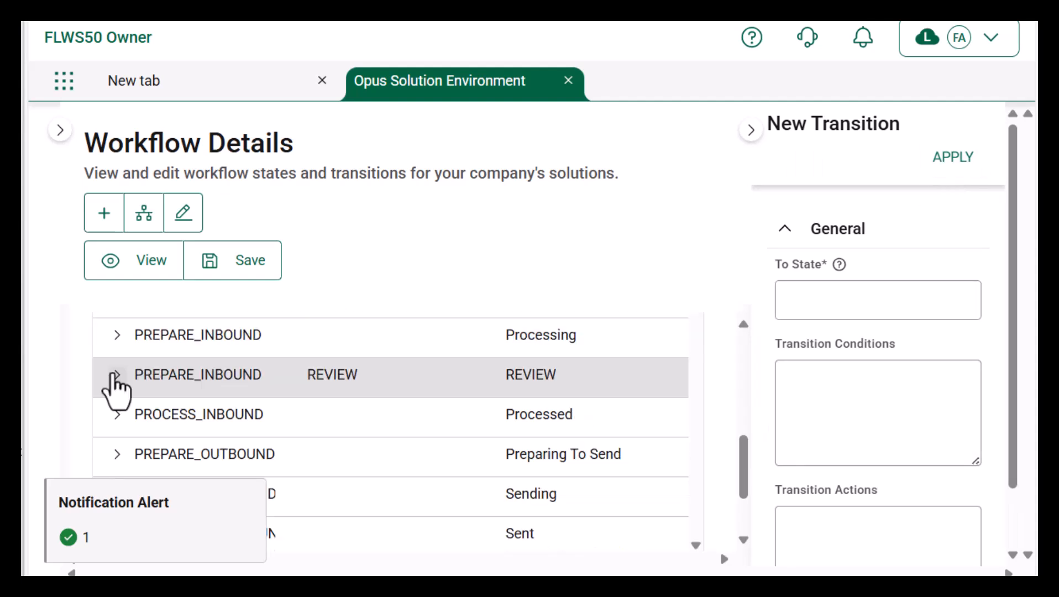
{"action": "left_click", "coordinate": [116, 374]}
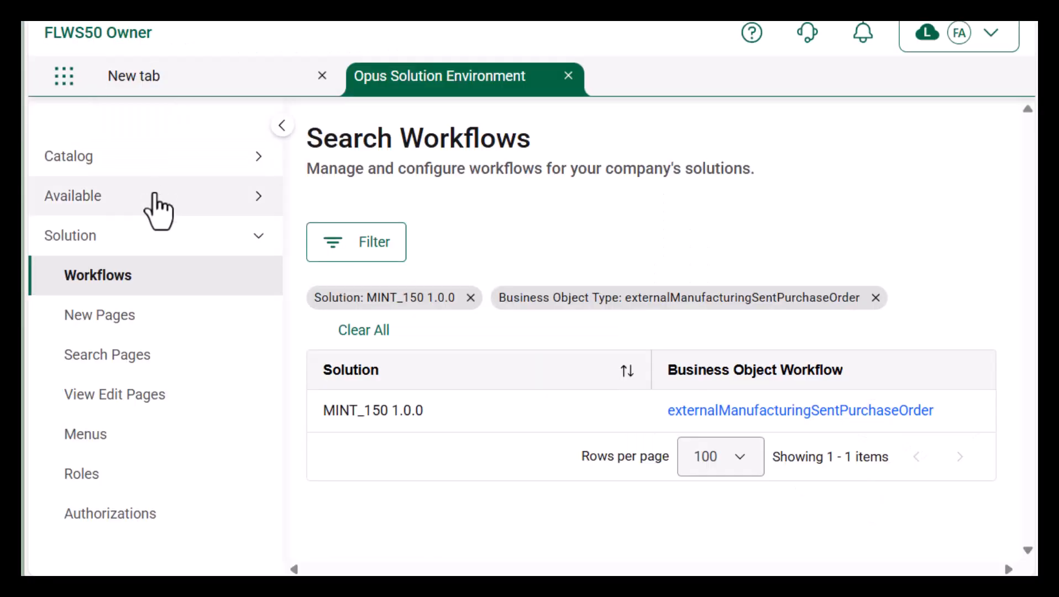
Step: Open the MINT_150 company solution for editing and move it to the Test stage
{"action": "left_click", "coordinate": [155, 196]}
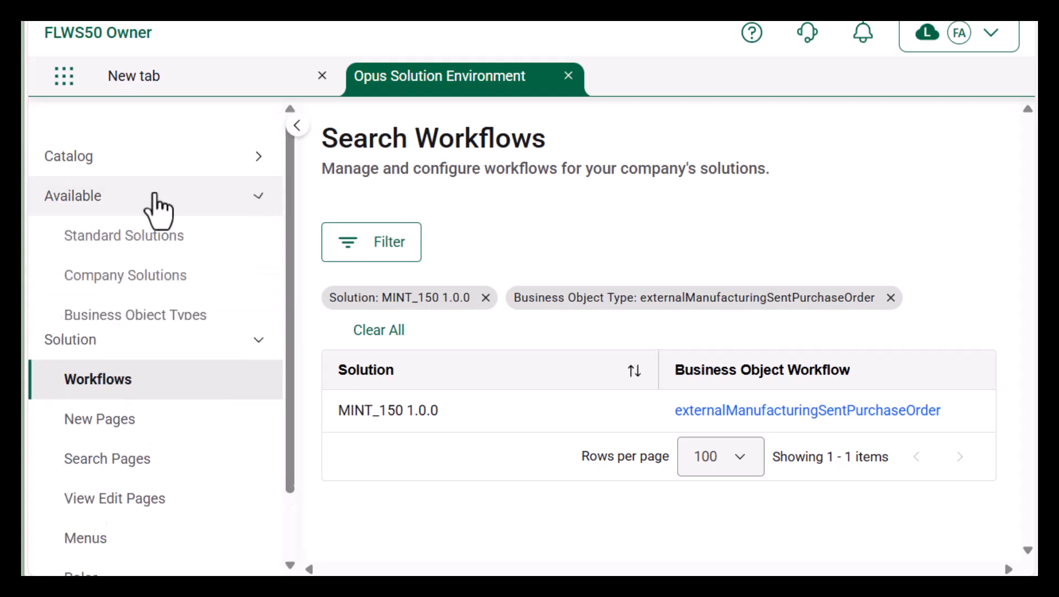
{"action": "left_click", "coordinate": [147, 276]}
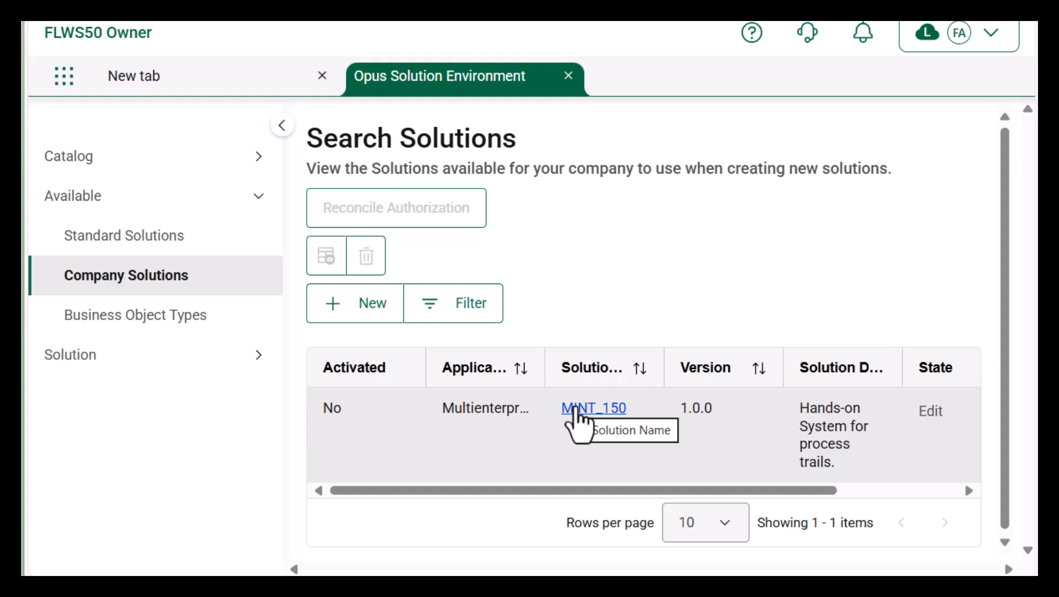
{"action": "left_click", "coordinate": [575, 410]}
{"action": "left_click", "coordinate": [194, 271]}
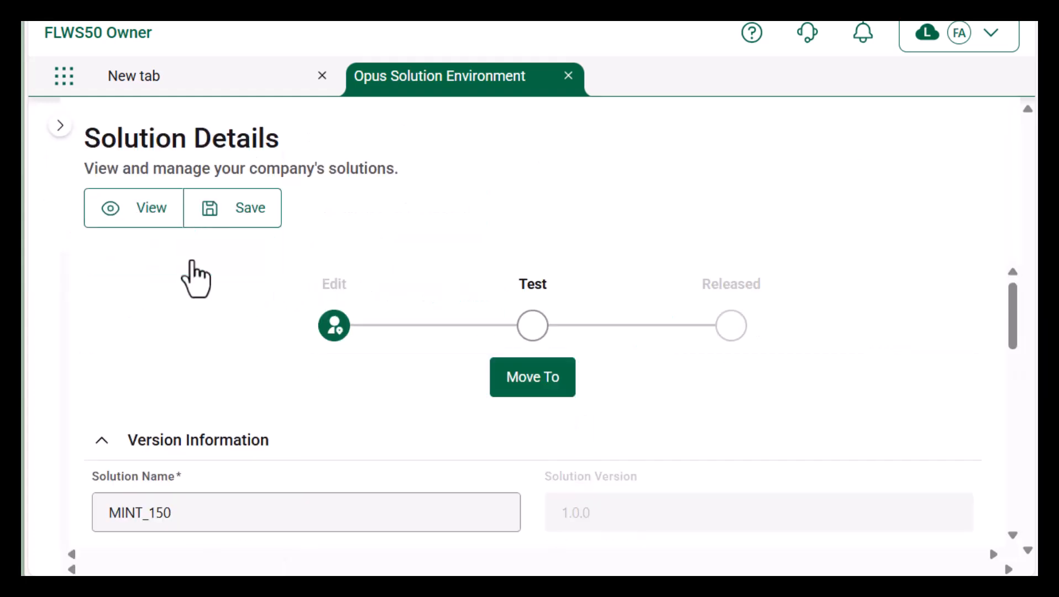
{"action": "left_click", "coordinate": [532, 325]}
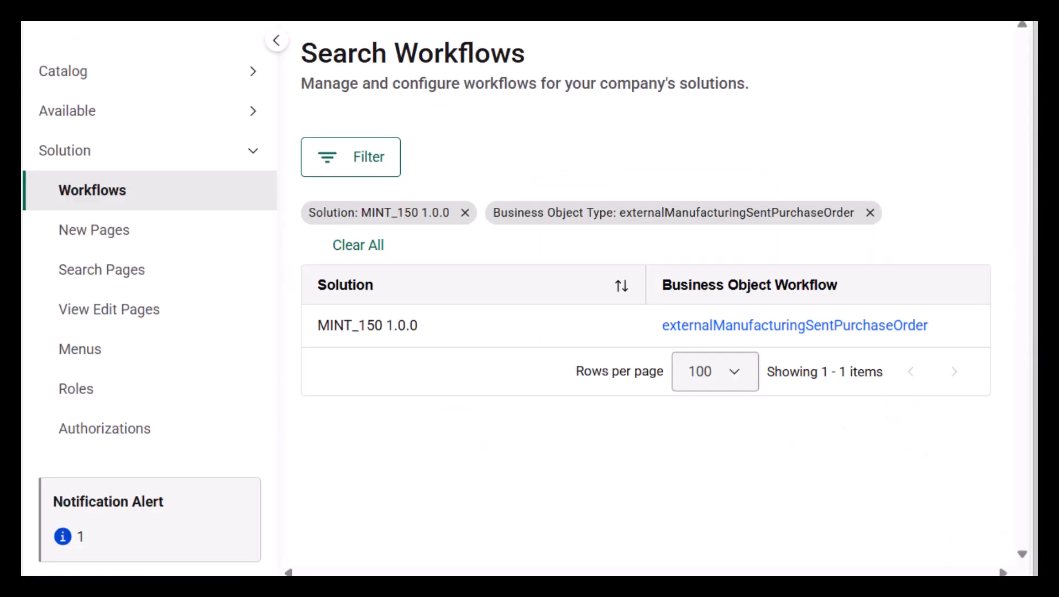
Step: Switch to TraceLink Administration and open the Networks and Apps search page
{"action": "left_click", "coordinate": [65, 23]}
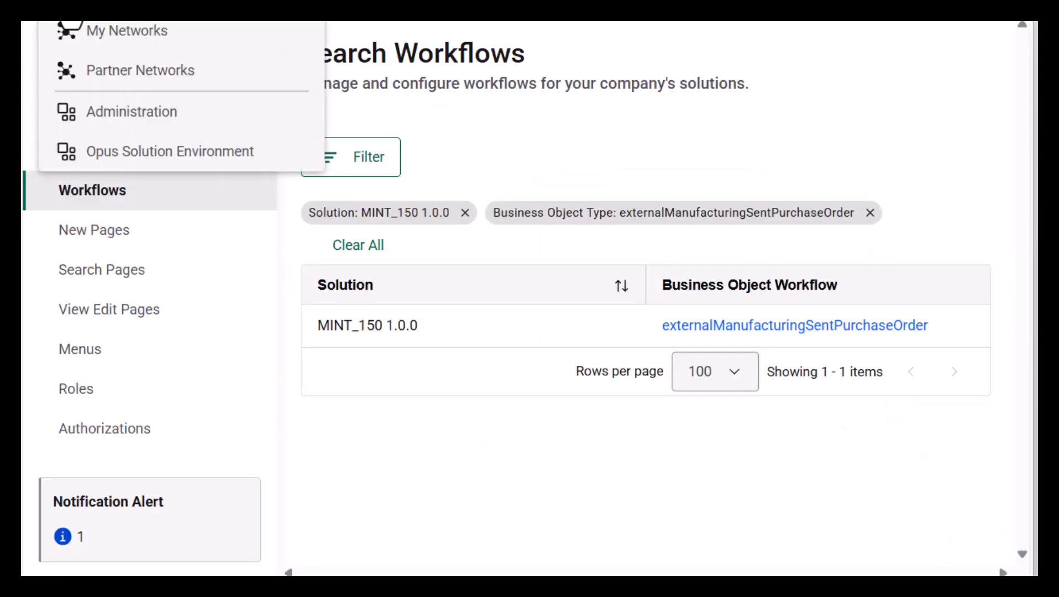
{"action": "left_click", "coordinate": [105, 101]}
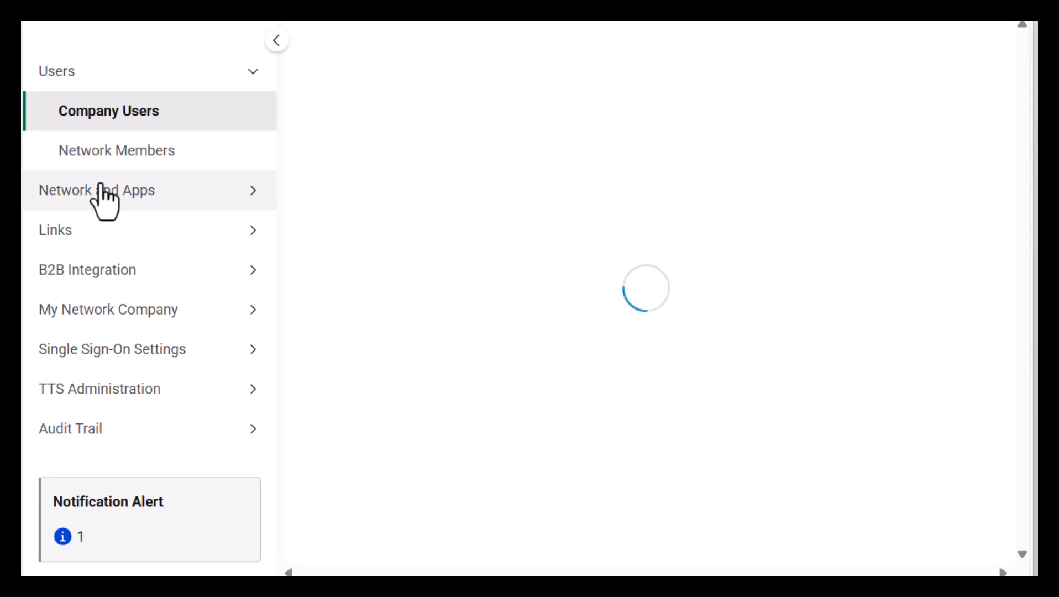
{"action": "left_click", "coordinate": [105, 189]}
{"action": "left_click", "coordinate": [113, 229]}
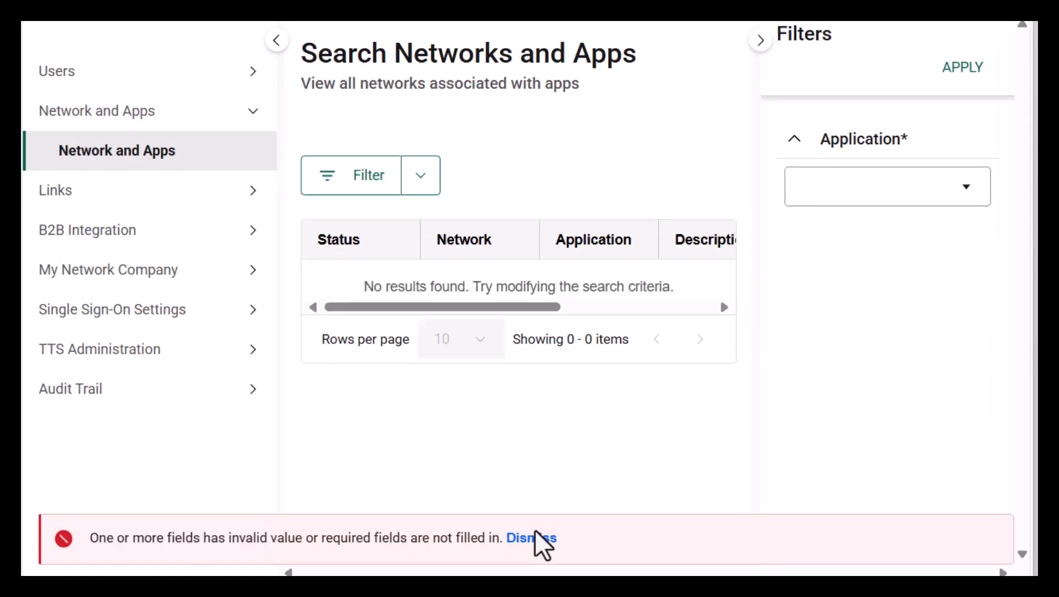
{"action": "left_click", "coordinate": [534, 538]}
Step: Filter networks by Multienterprise Information Network Tower and open 150 Training Network
{"action": "left_click", "coordinate": [963, 177]}
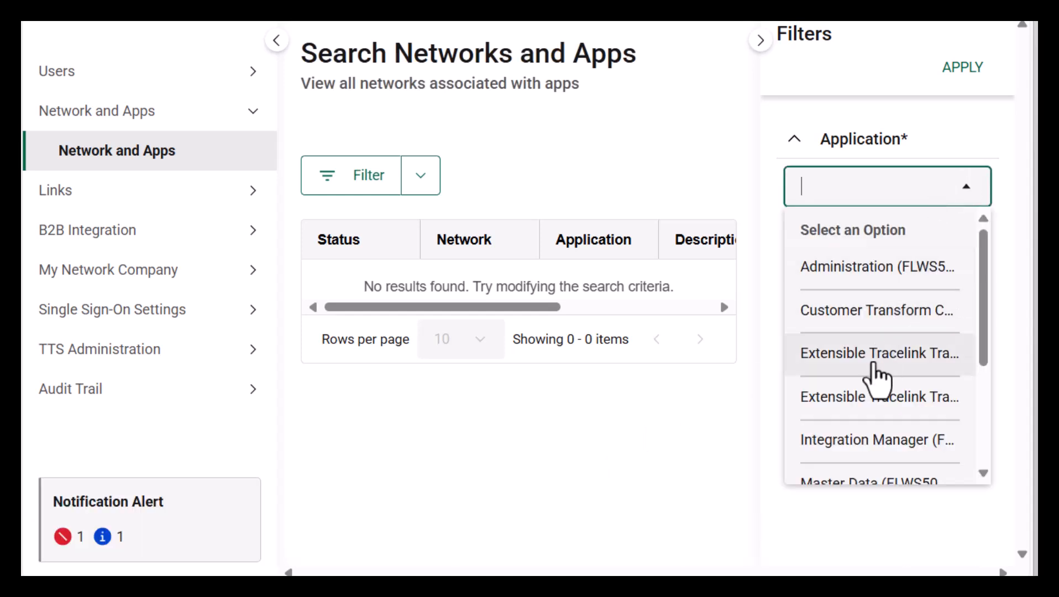
{"action": "scroll", "coordinate": [874, 369], "scroll_direction": "down", "scroll_amount": 3}
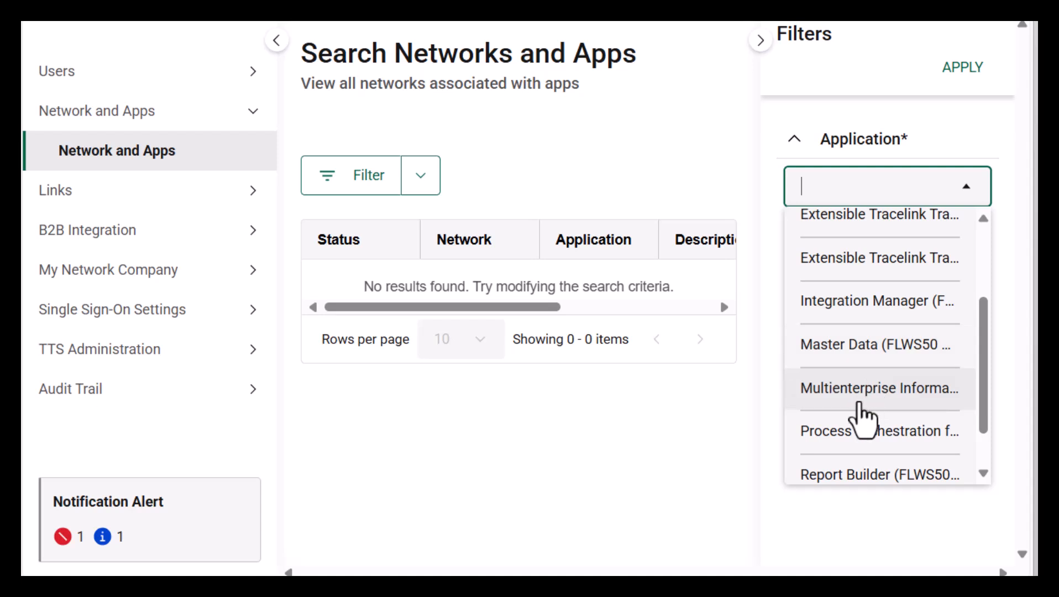
{"action": "left_click", "coordinate": [858, 405]}
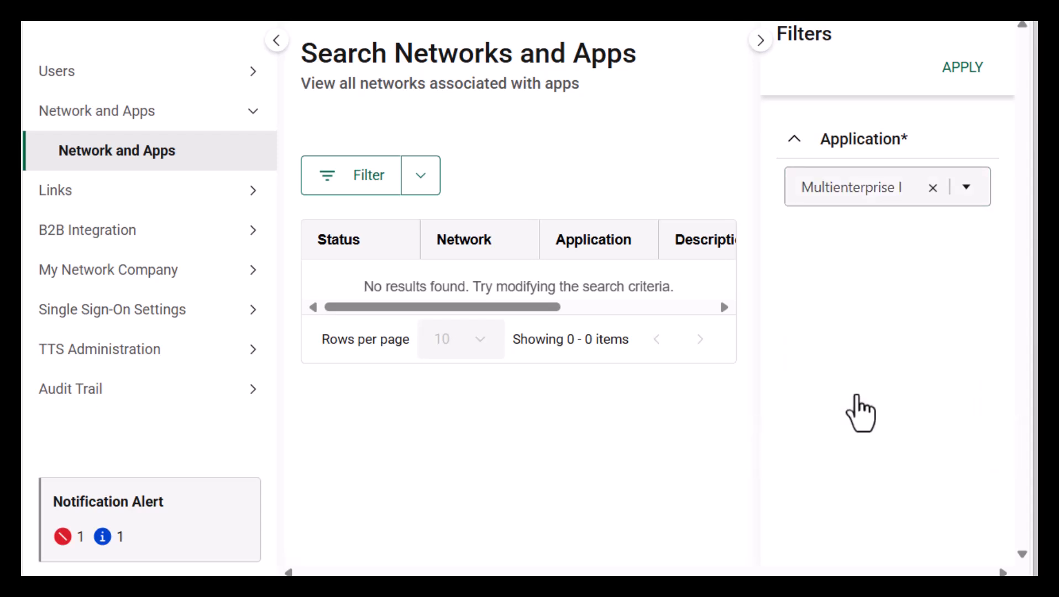
{"action": "left_click", "coordinate": [955, 71]}
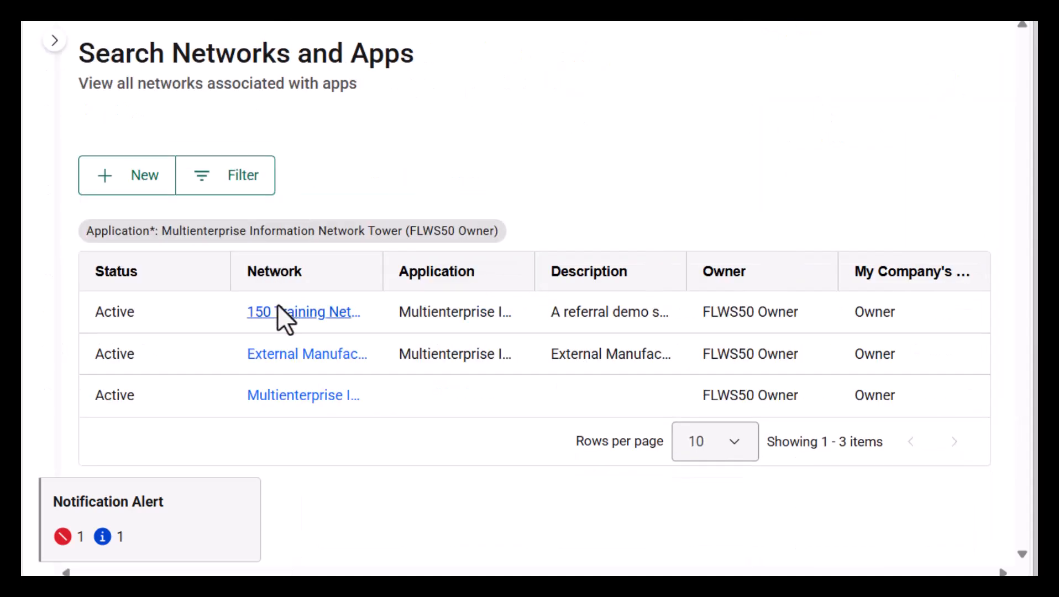
{"action": "left_click", "coordinate": [279, 305]}
Step: Turn off Standard Solution, select company solution MINT_150:2, and save the network
{"action": "left_click", "coordinate": [238, 157]}
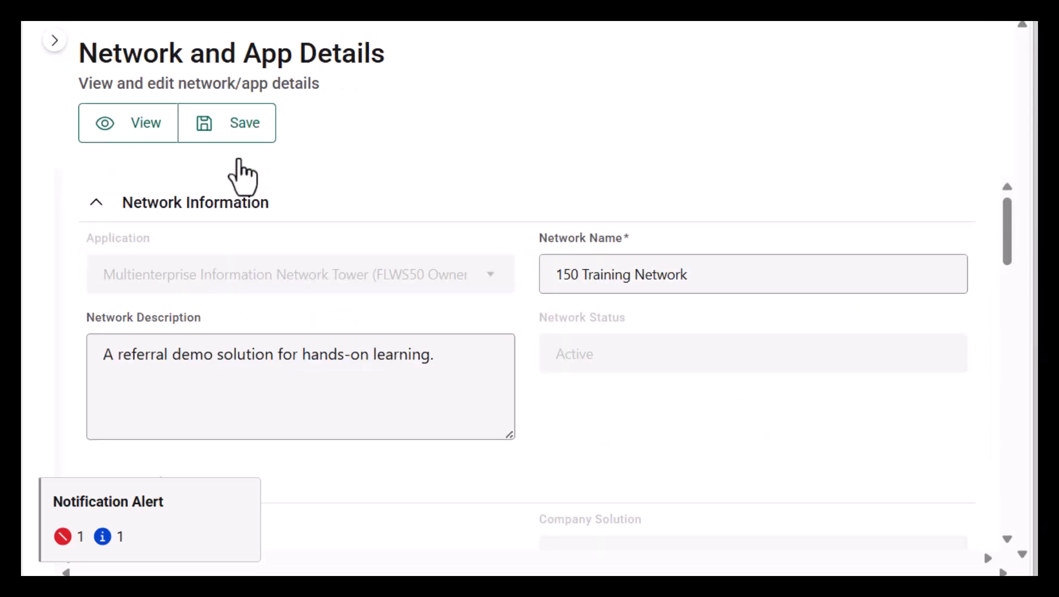
{"action": "scroll", "coordinate": [617, 367], "scroll_direction": "down", "scroll_amount": 5}
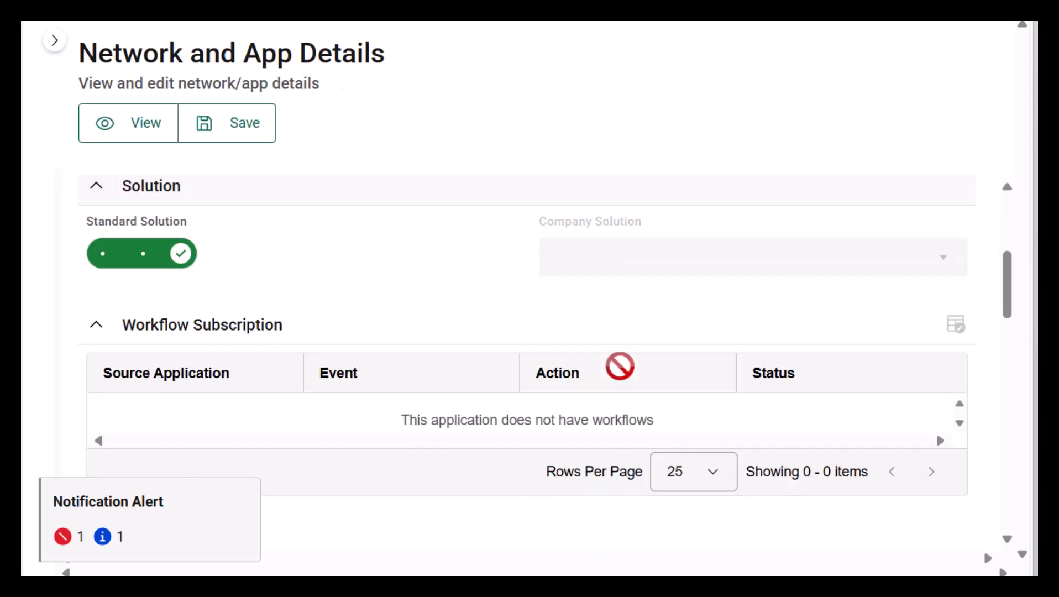
{"action": "left_click", "coordinate": [110, 265]}
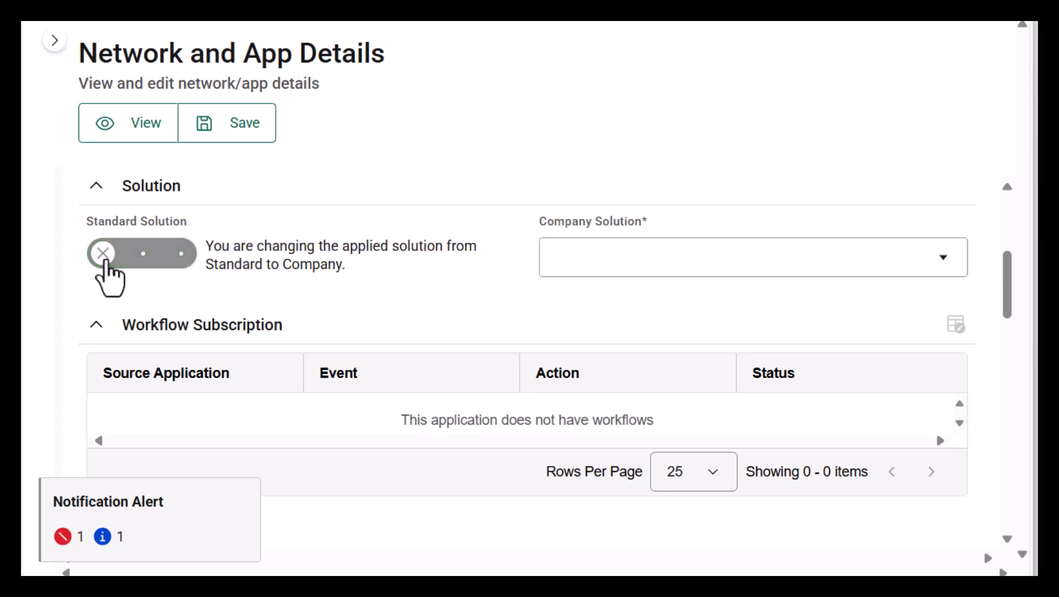
{"action": "left_click", "coordinate": [857, 258]}
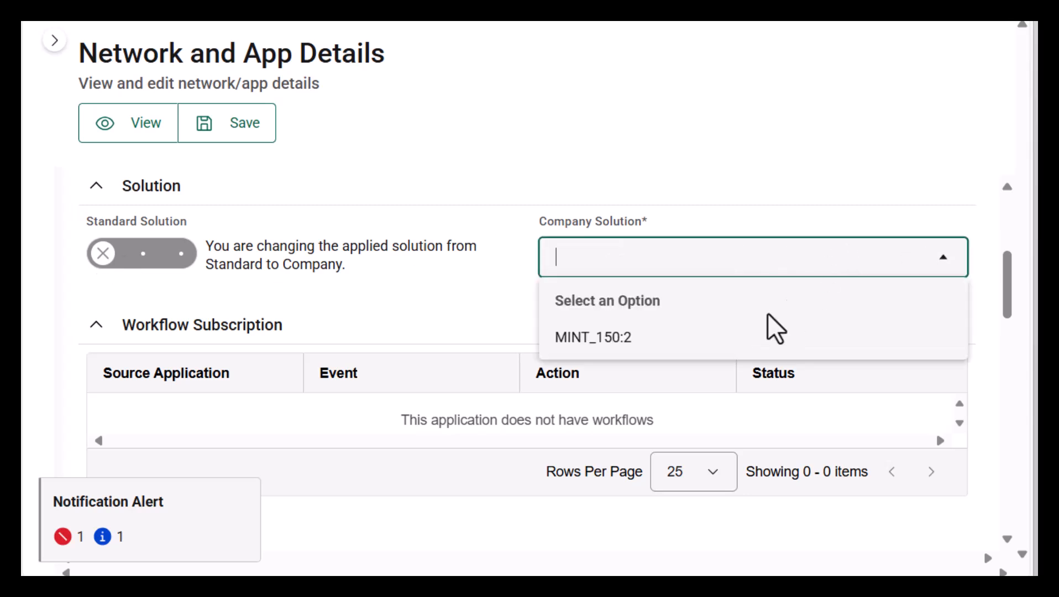
{"action": "left_click", "coordinate": [710, 355]}
{"action": "left_click", "coordinate": [249, 128]}
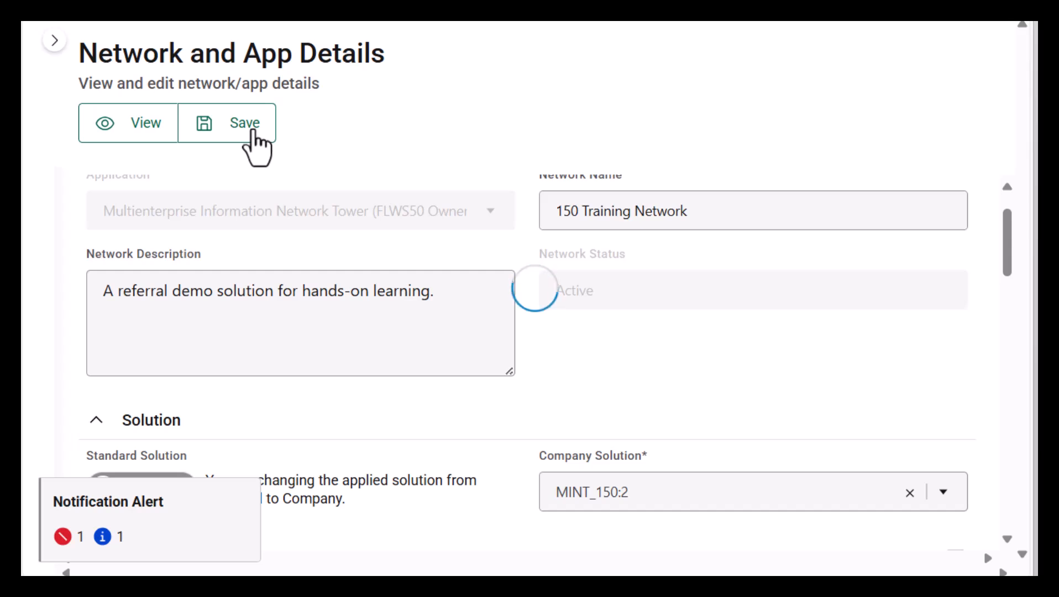
{"action": "left_click", "coordinate": [48, 45]}
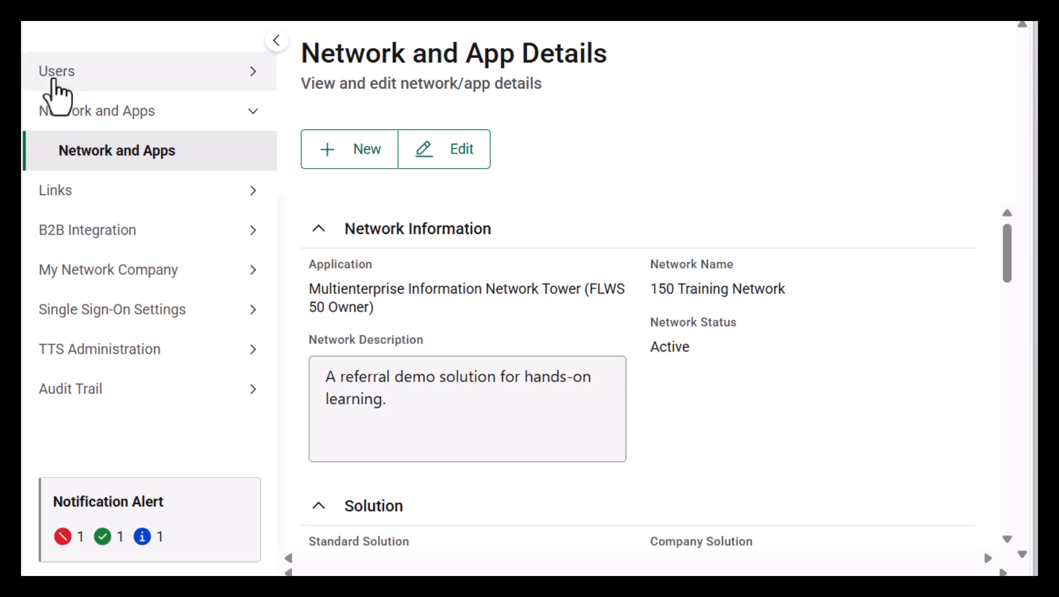
Step: Filter Network Members by 150 Training Network and open the matching member
{"action": "left_click", "coordinate": [53, 80]}
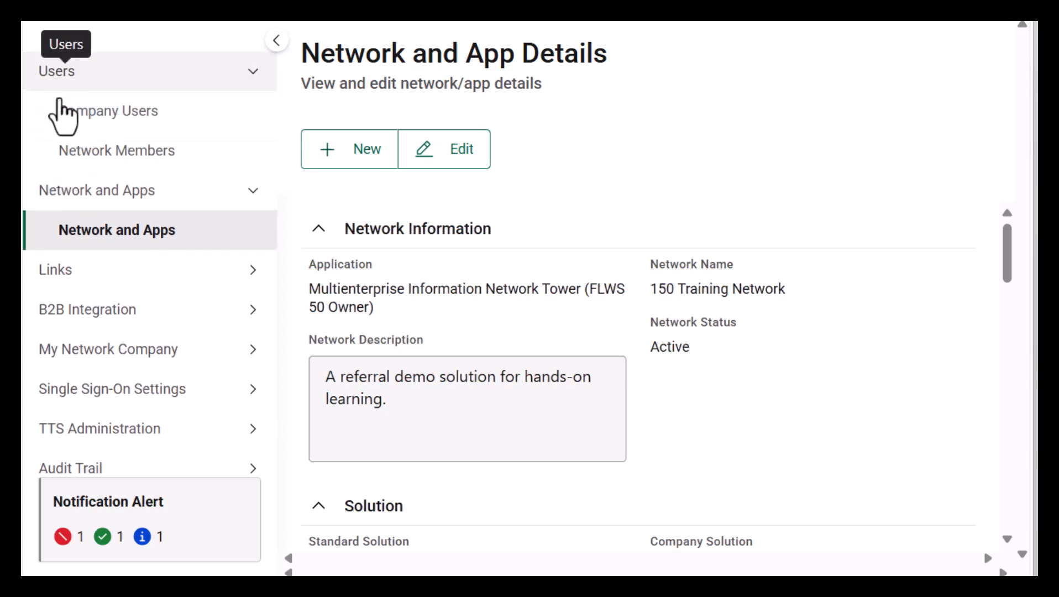
{"action": "left_click", "coordinate": [87, 156]}
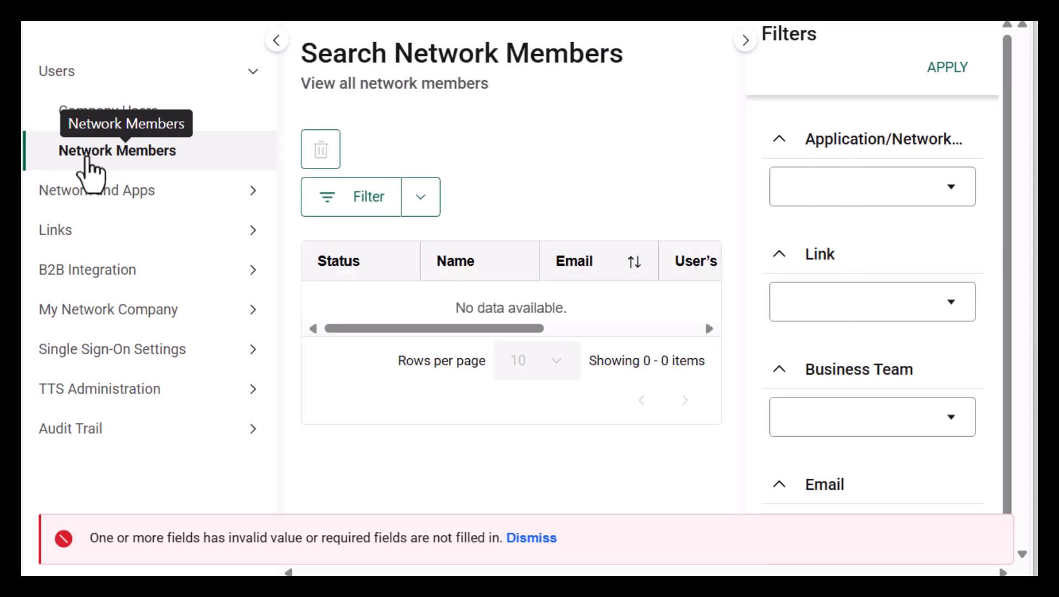
{"action": "left_click", "coordinate": [855, 185]}
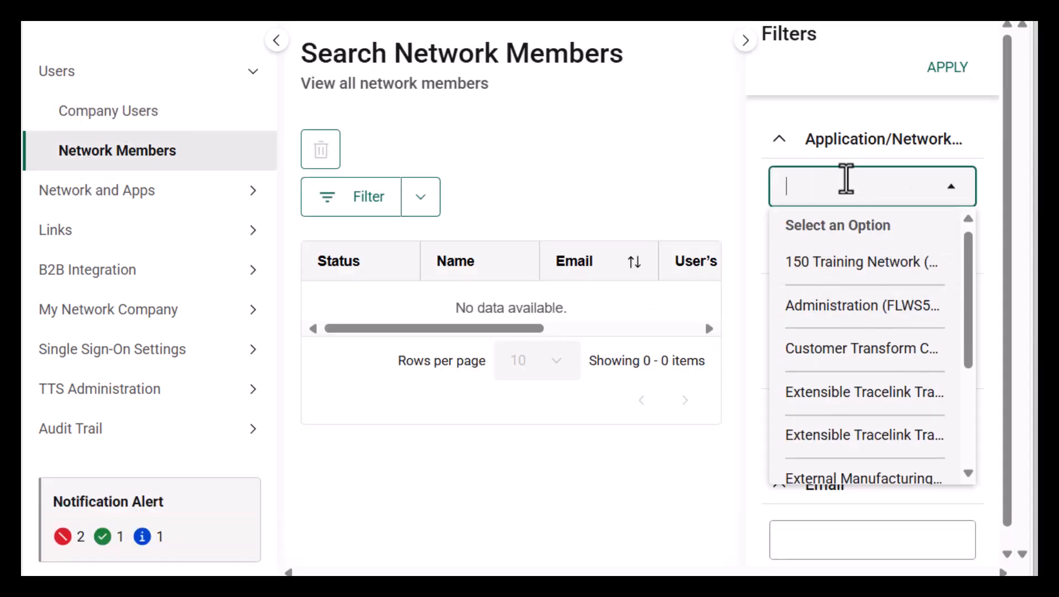
{"action": "scroll", "coordinate": [846, 178], "scroll_direction": "down", "scroll_amount": 1}
{"action": "scroll", "coordinate": [870, 313], "scroll_direction": "down", "scroll_amount": 3}
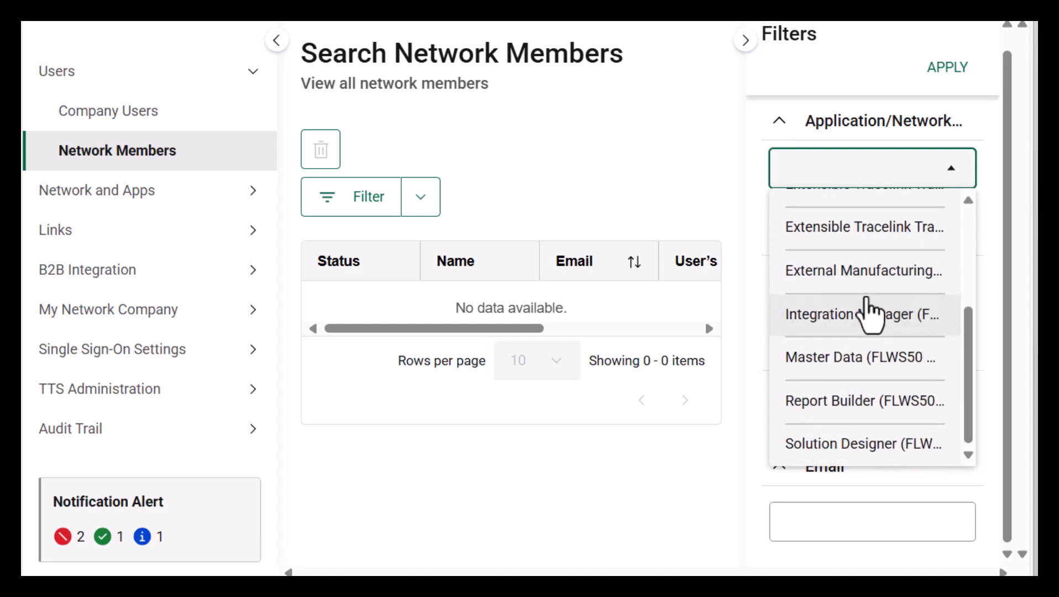
{"action": "scroll", "coordinate": [871, 313], "scroll_direction": "up", "scroll_amount": 5}
{"action": "left_click", "coordinate": [853, 255]}
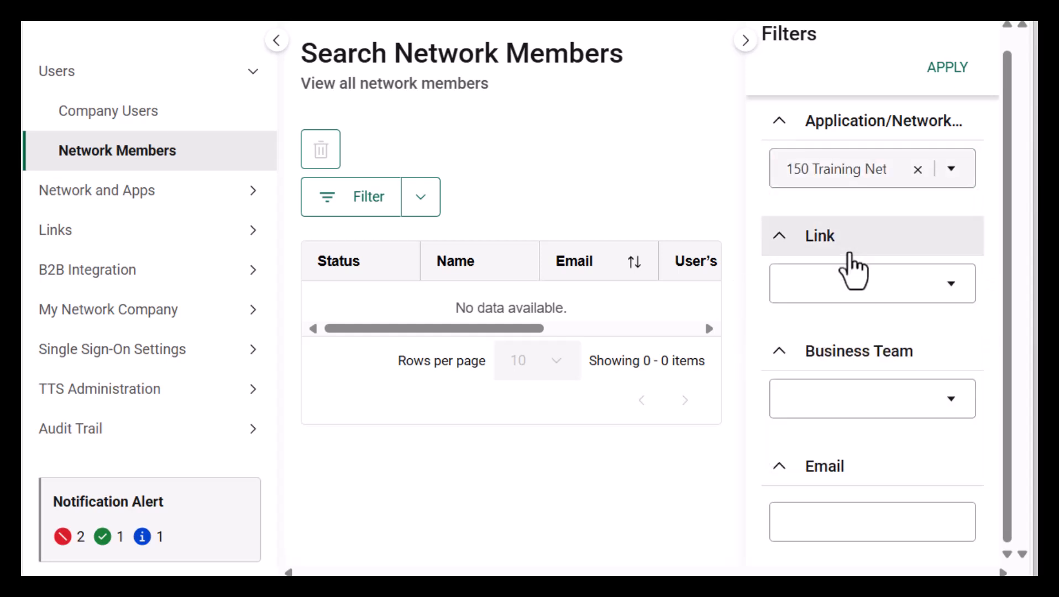
{"action": "left_click", "coordinate": [943, 69]}
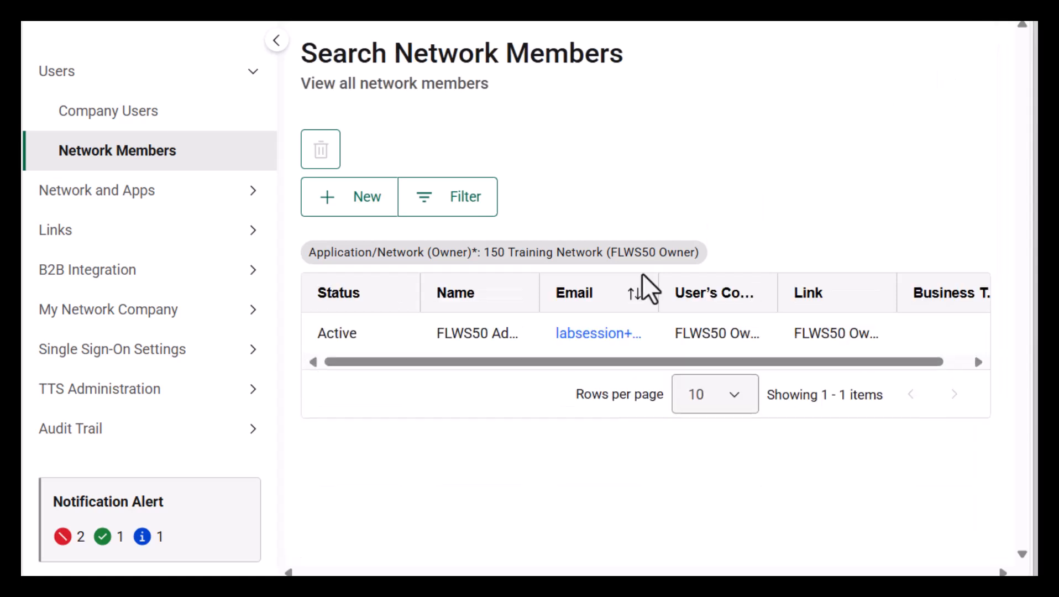
{"action": "left_click", "coordinate": [595, 329]}
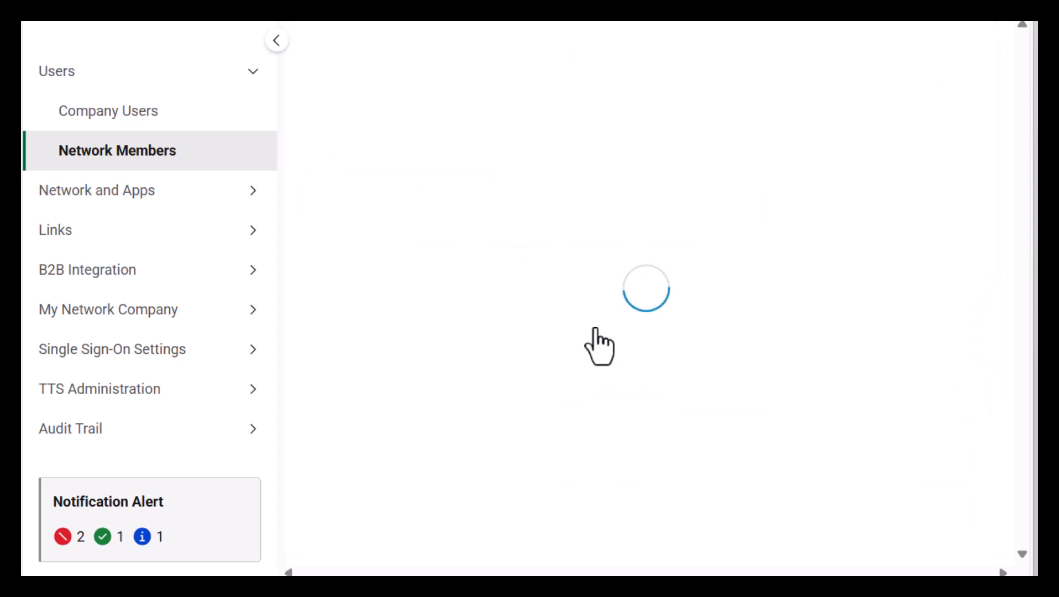
Step: Add the Manufacturing-Customer-Custom role to the member and save
{"action": "left_click", "coordinate": [250, 155]}
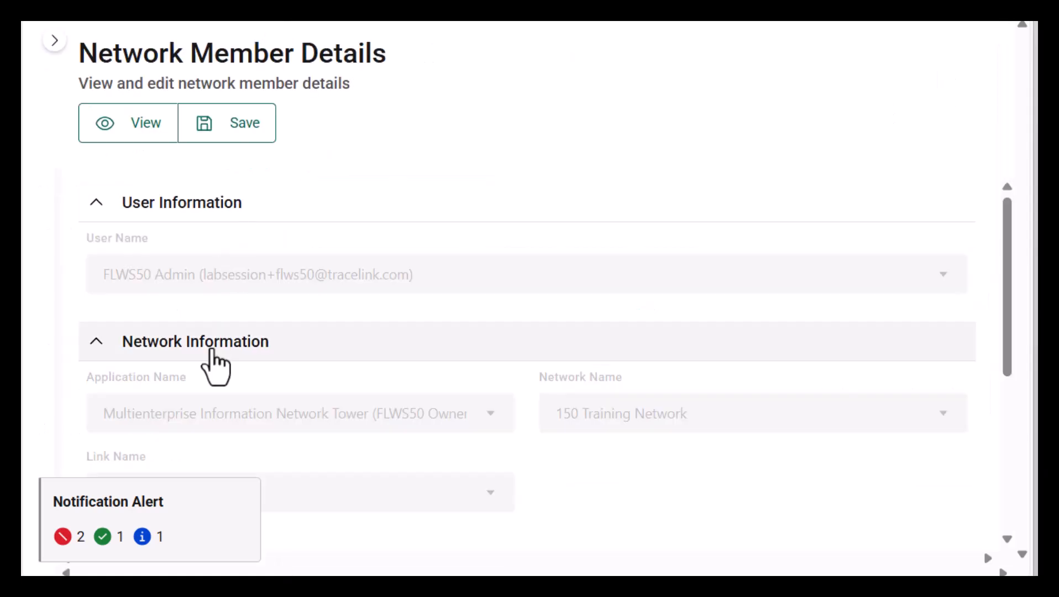
{"action": "scroll", "coordinate": [909, 265], "scroll_direction": "down", "scroll_amount": 5}
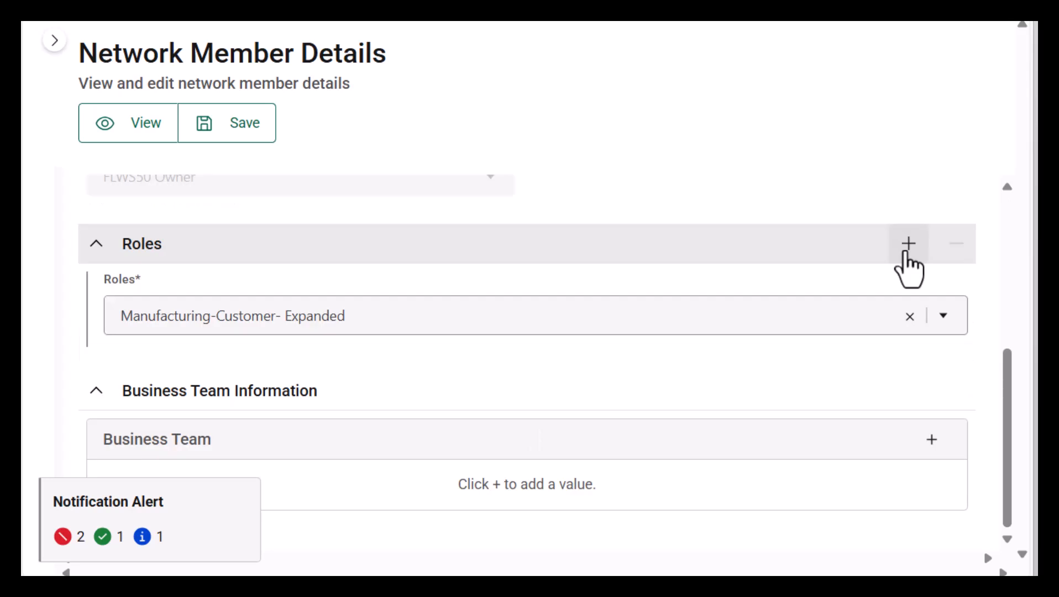
{"action": "left_click", "coordinate": [905, 253]}
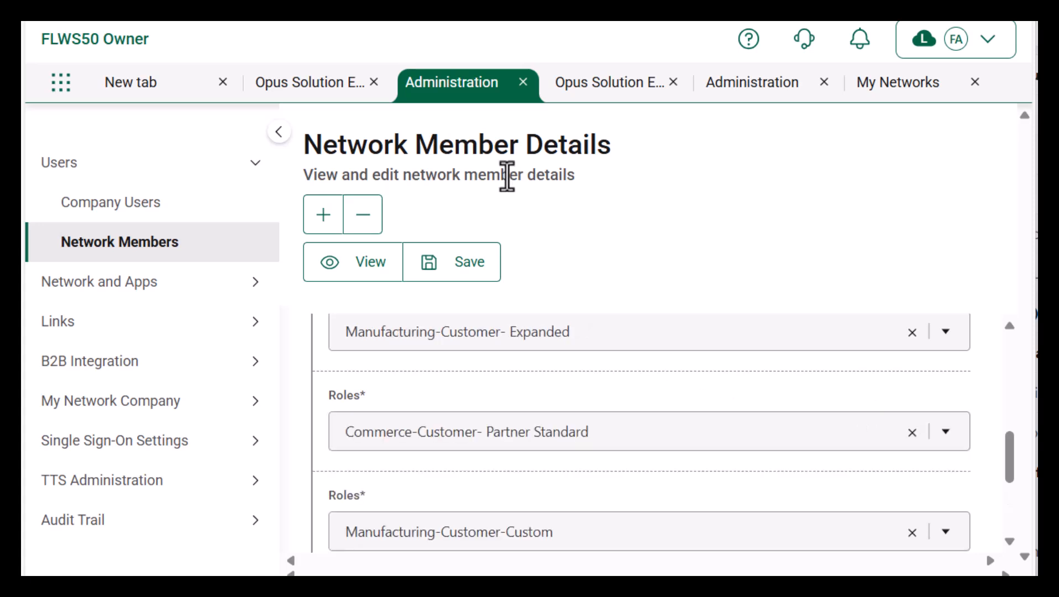
{"action": "left_click", "coordinate": [469, 246]}
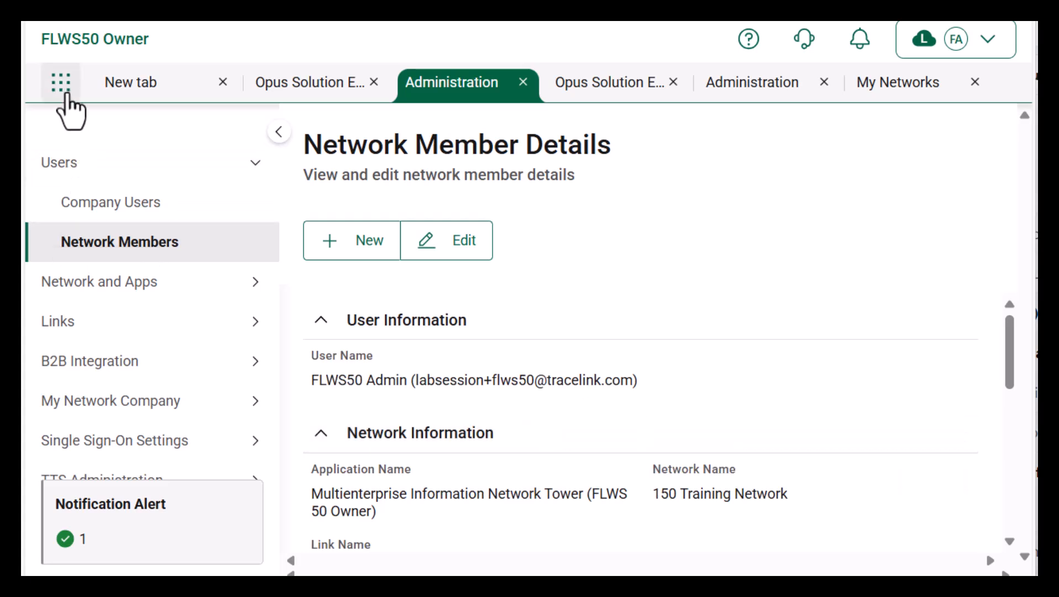
Step: Open My Networks and load MINT - 150 Training Network for all partners
{"action": "left_click", "coordinate": [62, 86]}
{"action": "left_click", "coordinate": [102, 124]}
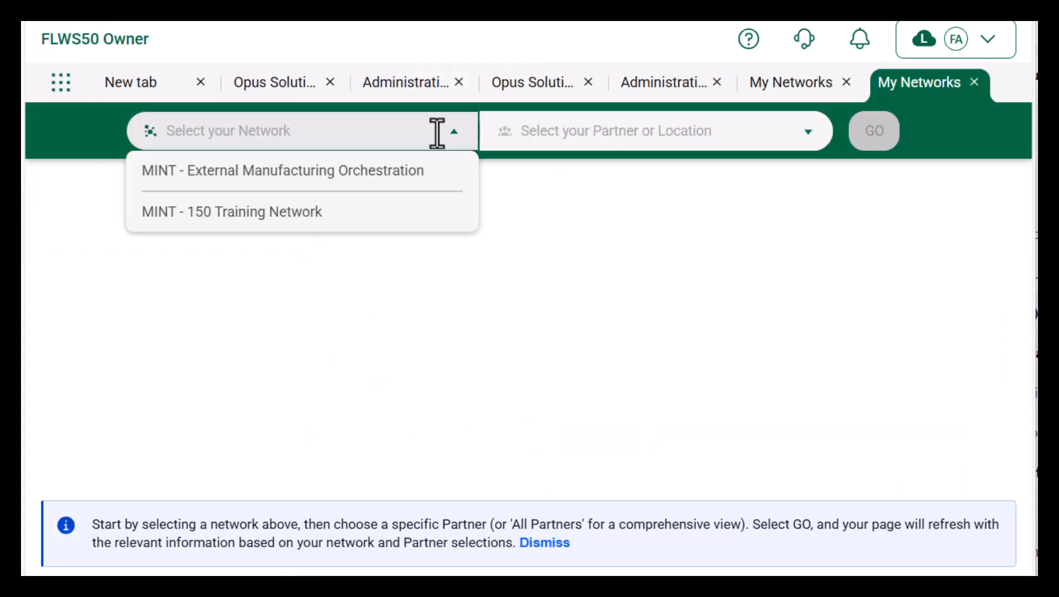
{"action": "left_click", "coordinate": [367, 210]}
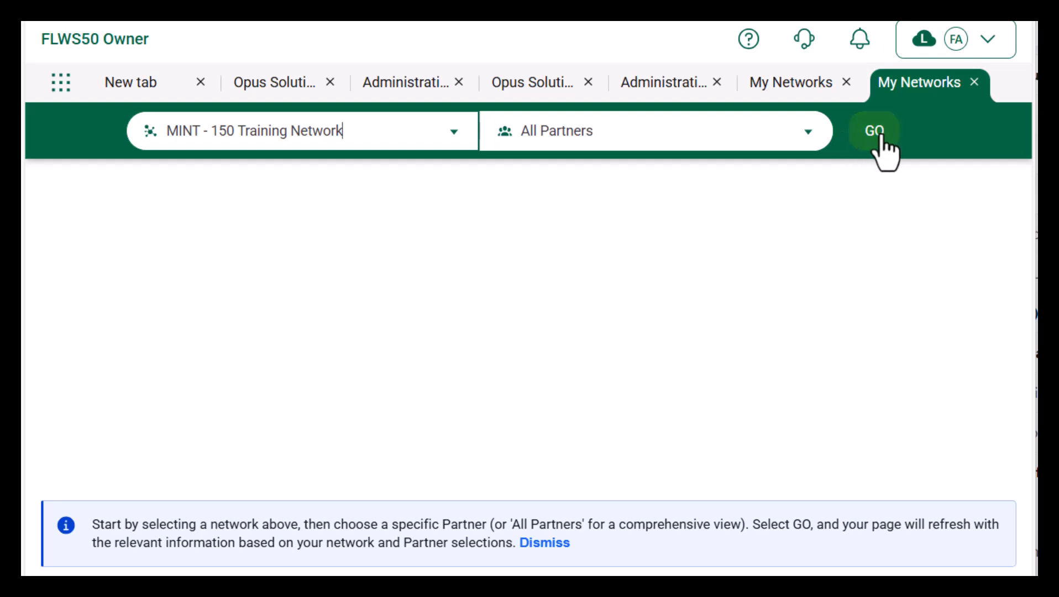
{"action": "left_click", "coordinate": [880, 139]}
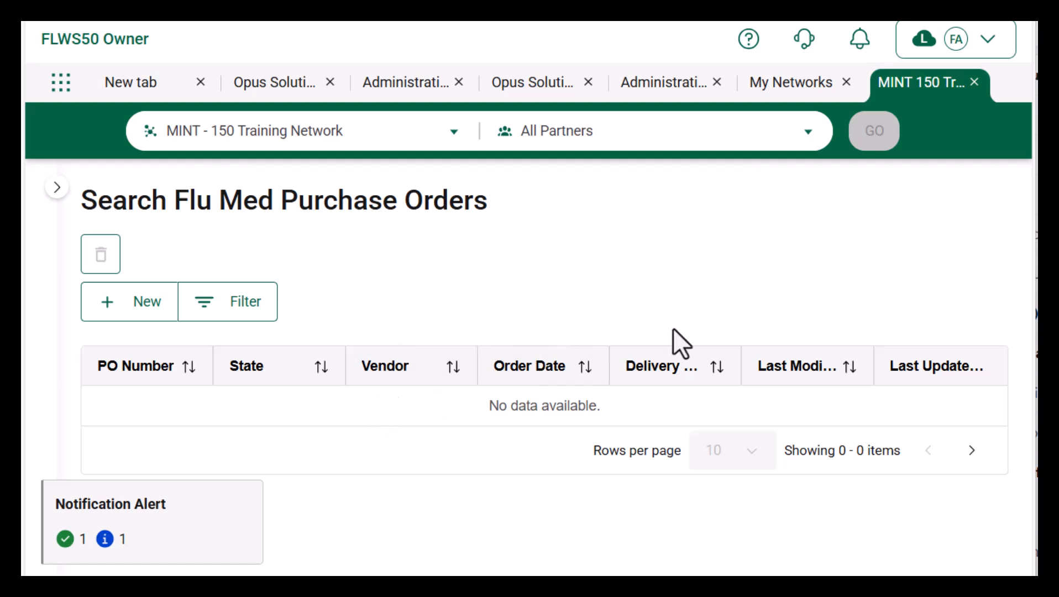
Step: Create a new purchase order and show REVIEW in its Move To options
{"action": "left_click", "coordinate": [253, 308]}
{"action": "scroll", "coordinate": [878, 341], "scroll_direction": "down", "scroll_amount": 3}
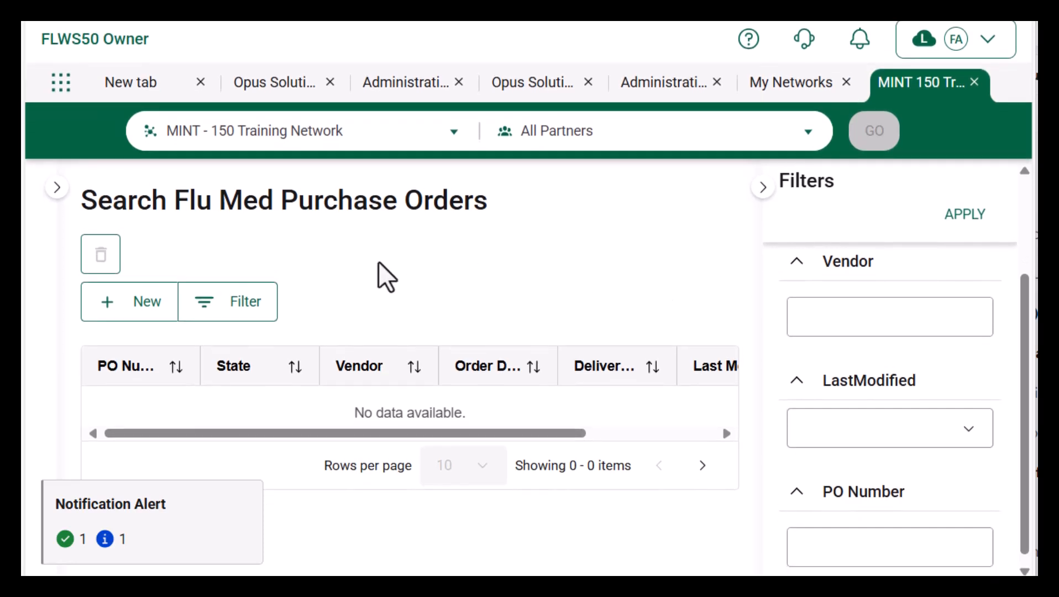
{"action": "left_click", "coordinate": [145, 299]}
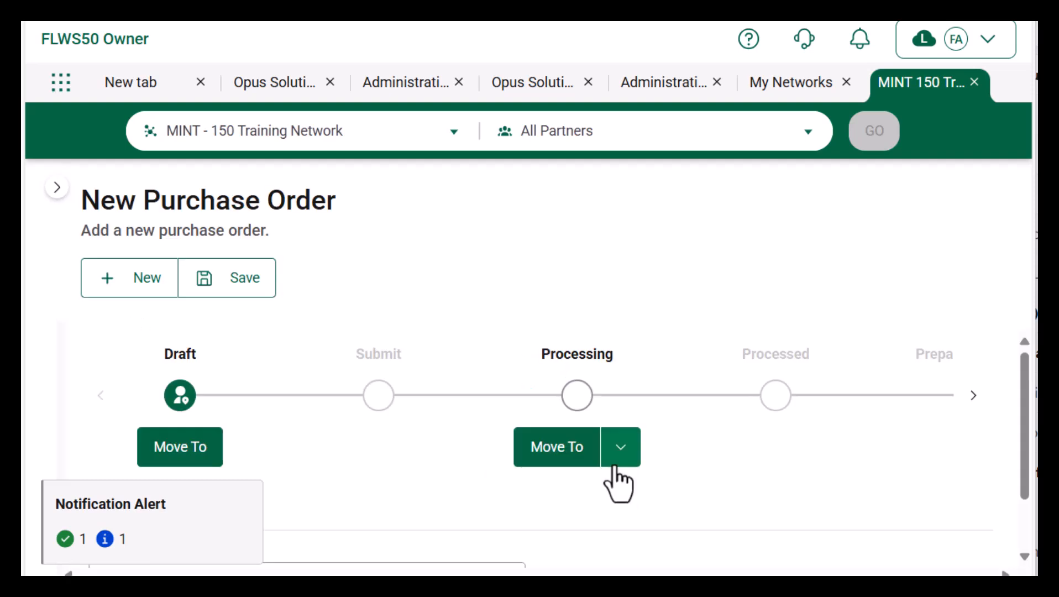
{"action": "left_click", "coordinate": [618, 459]}
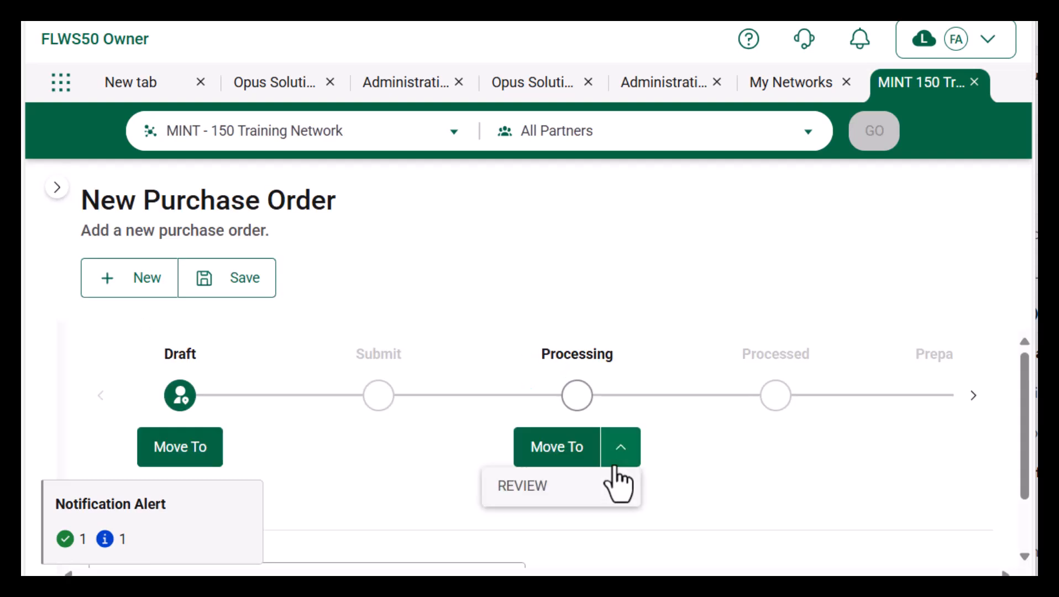